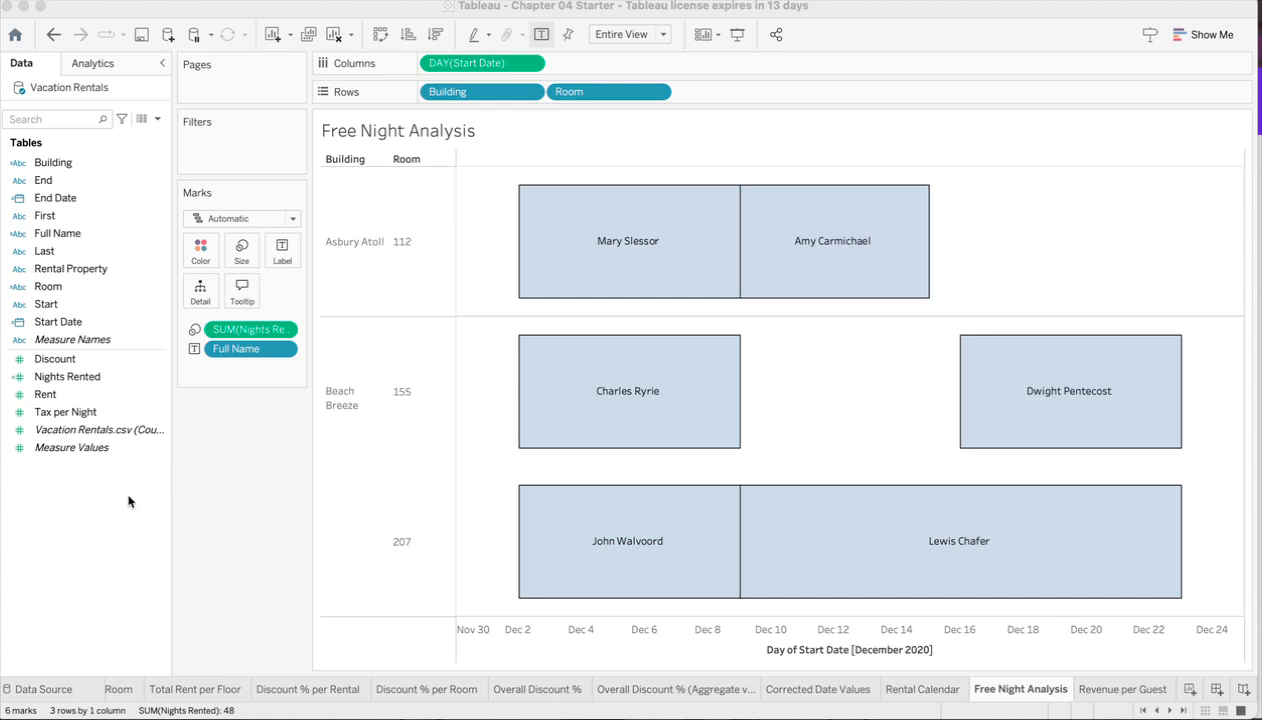
Step: Create a parameter named Free Night with the Date data type
{"action": "right_click", "coordinate": [73, 522]}
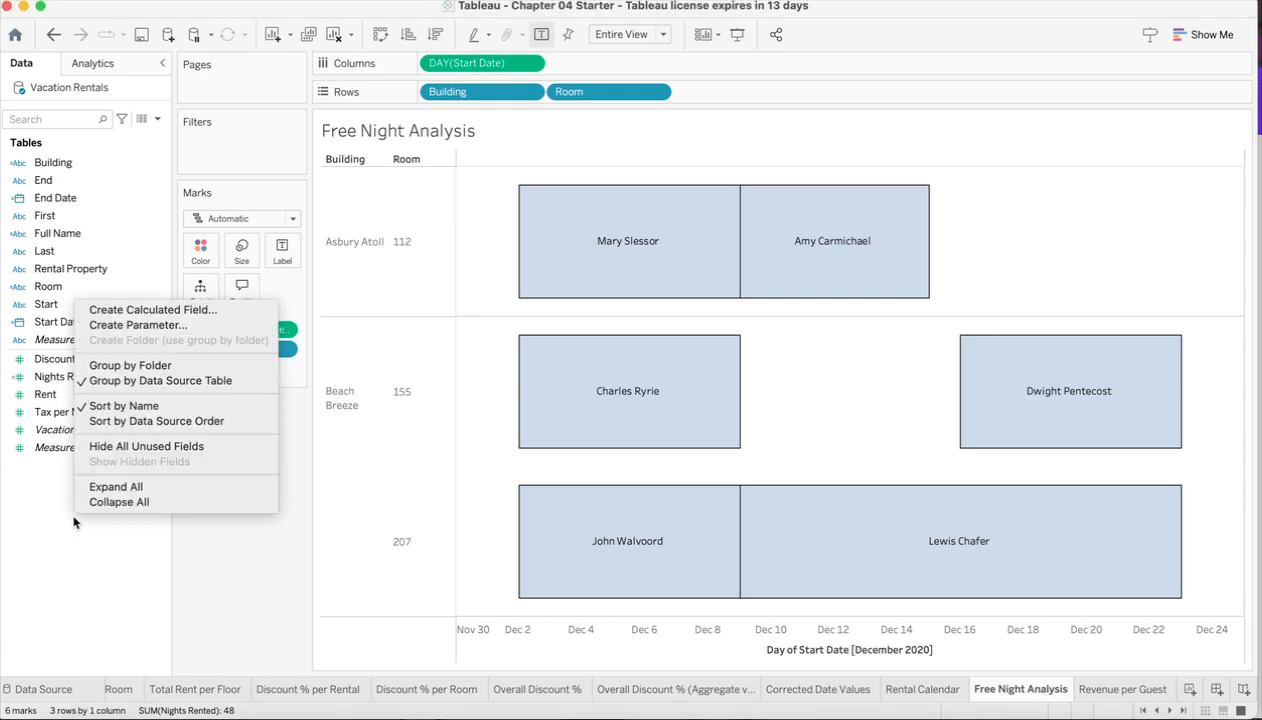
{"action": "left_click", "coordinate": [210, 326]}
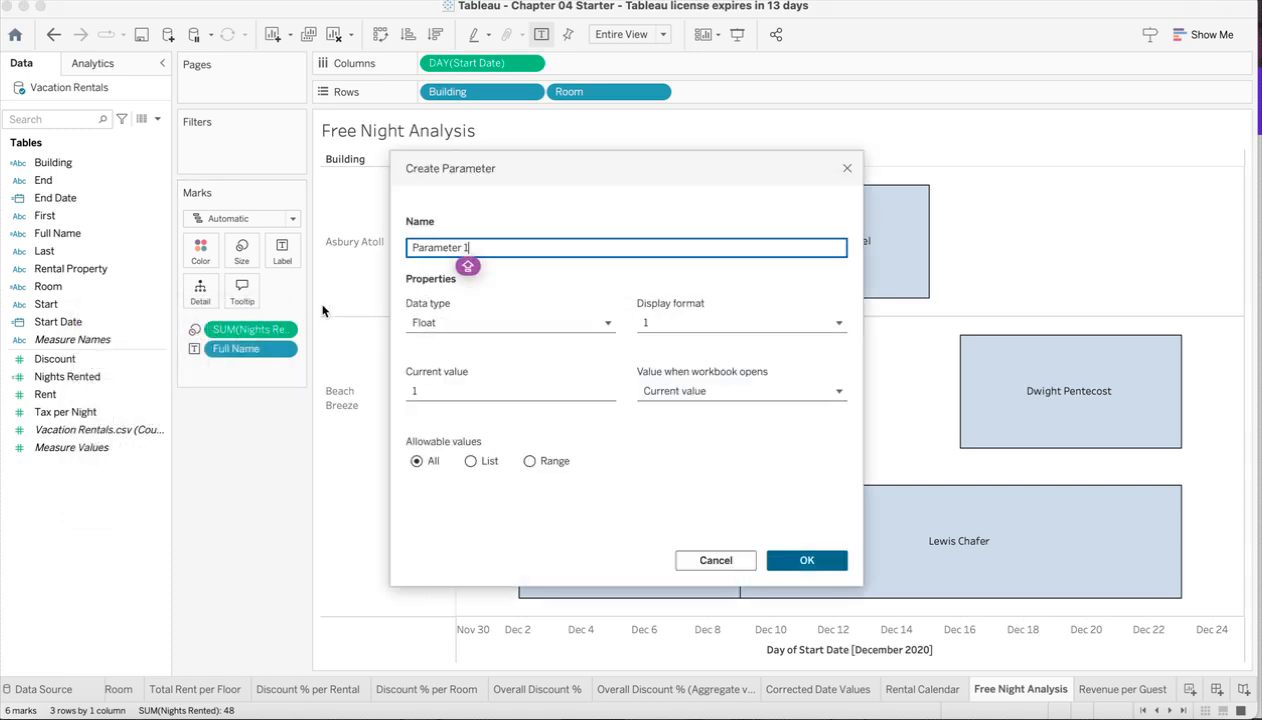
{"action": "triple_click", "coordinate": [484, 248]}
{"action": "type", "text": "FREE"}
{"action": "key", "text": "BackSpace"}
{"action": "key", "text": "BackSpace"}
{"action": "key", "text": "BackSpace"}
{"action": "type", "text": "ree Night"}
{"action": "left_click", "coordinate": [585, 328]}
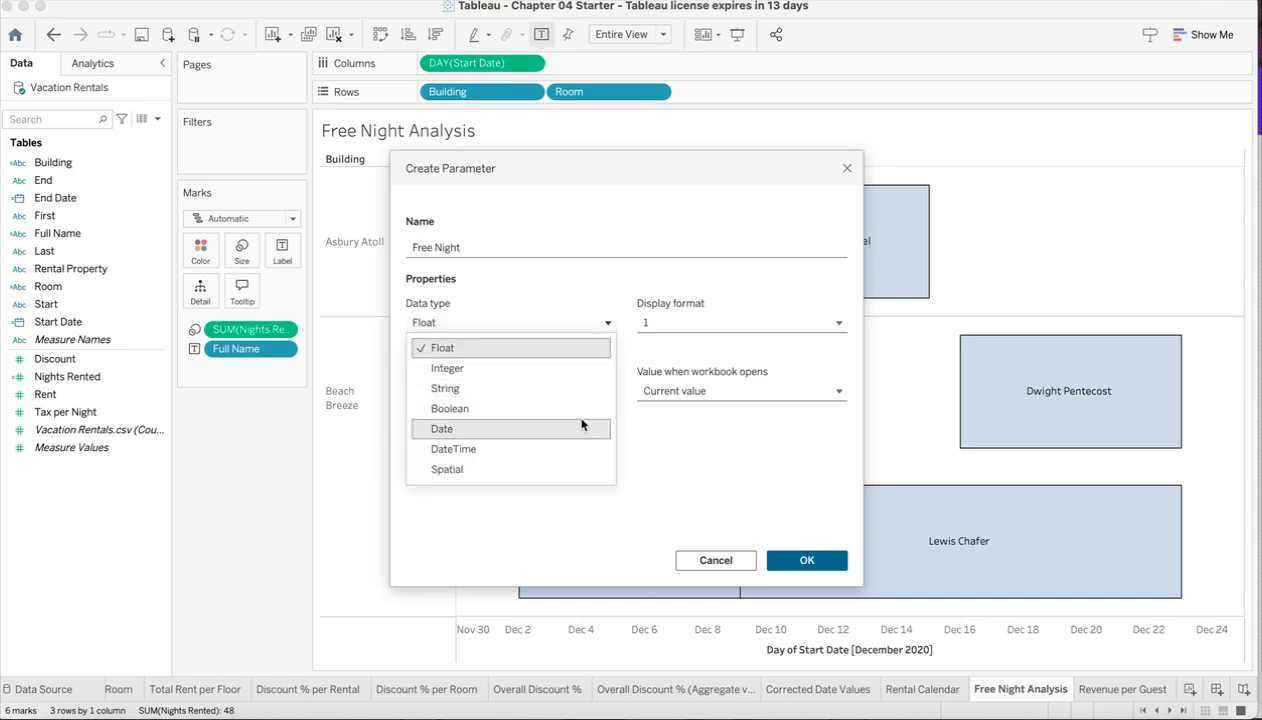
{"action": "left_click", "coordinate": [582, 427]}
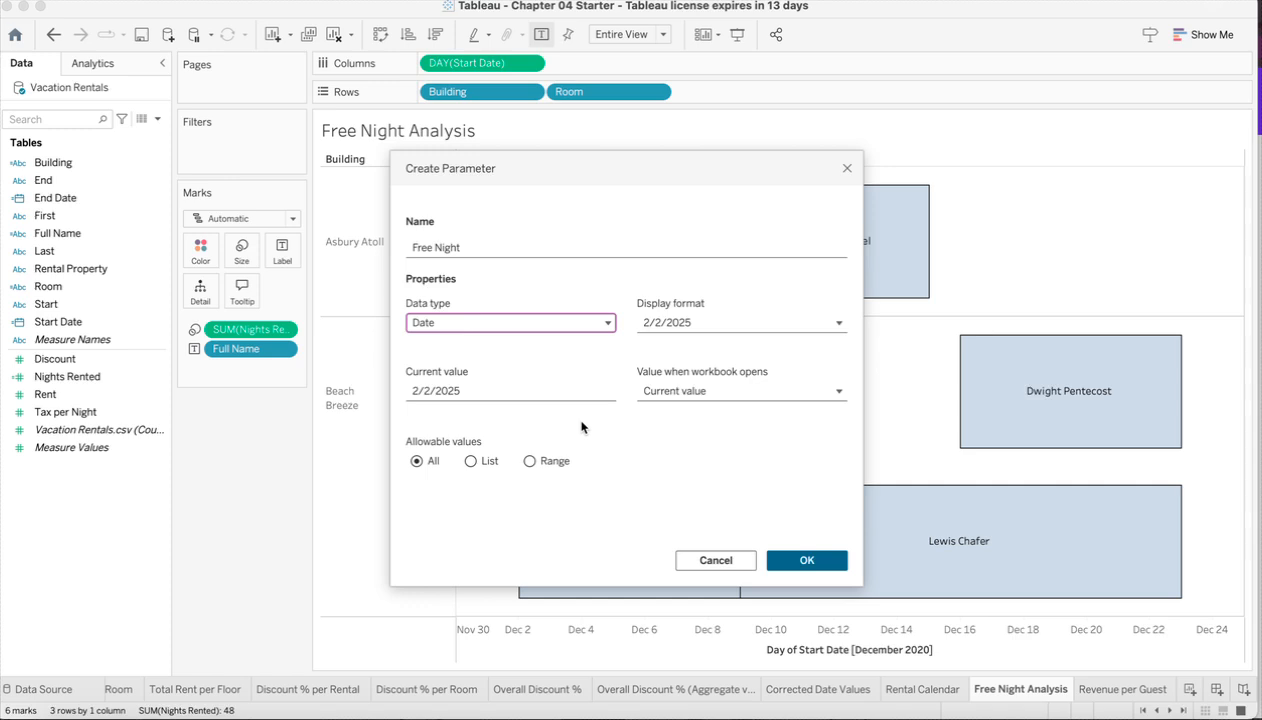
Step: Set the new parameter's current value to 12/12/2020 and save the parameter
{"action": "left_click", "coordinate": [462, 392]}
{"action": "double_click", "coordinate": [461, 391]}
{"action": "left_click", "coordinate": [461, 391]}
{"action": "type", "text": "2"}
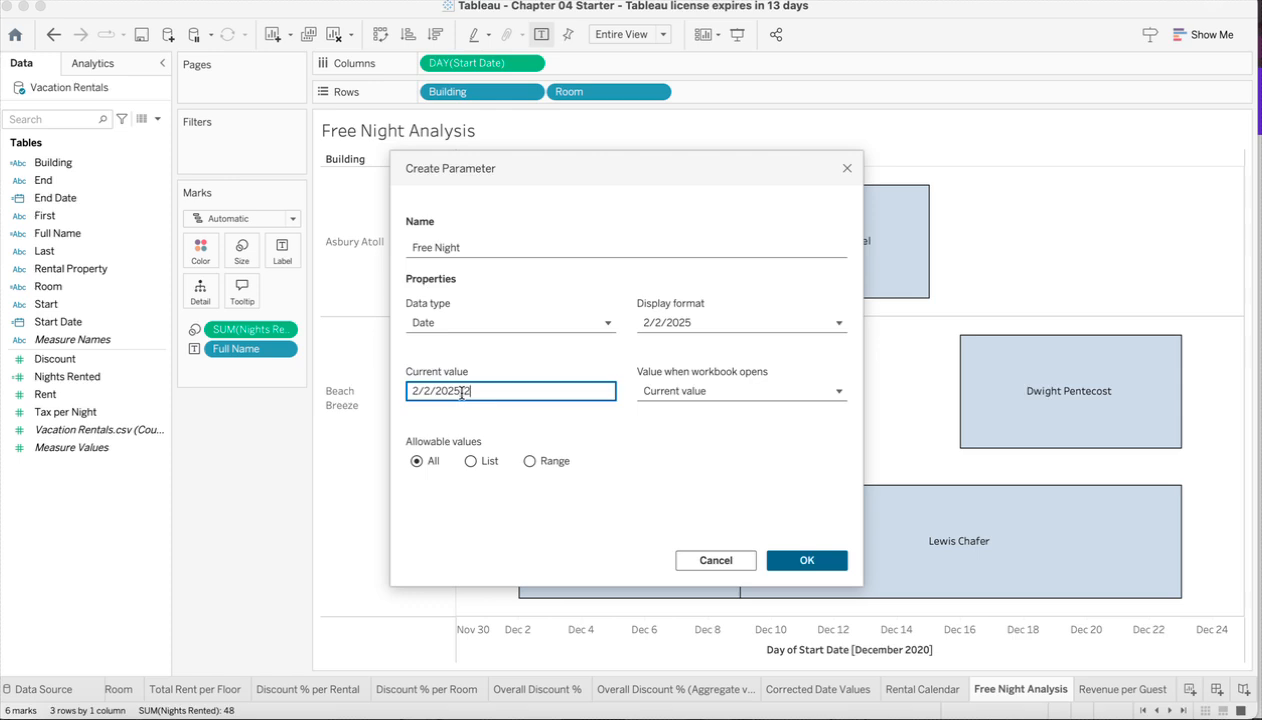
{"action": "type", "text": "/12/="}
{"action": "key", "text": "BackSpace"}
{"action": "key", "text": "BackSpace"}
{"action": "key", "text": "BackSpace"}
{"action": "key", "text": "BackSpace"}
{"action": "key", "text": "BackSpace"}
{"action": "key", "text": "BackSpace"}
{"action": "key", "text": "BackSpace"}
{"action": "key", "text": "BackSpace"}
{"action": "key", "text": "BackSpace"}
{"action": "key", "text": "BackSpace"}
{"action": "key", "text": "BackSpace"}
{"action": "key", "text": "BackSpace"}
{"action": "key", "text": "BackSpace"}
{"action": "type", "text": "12/12/2020"}
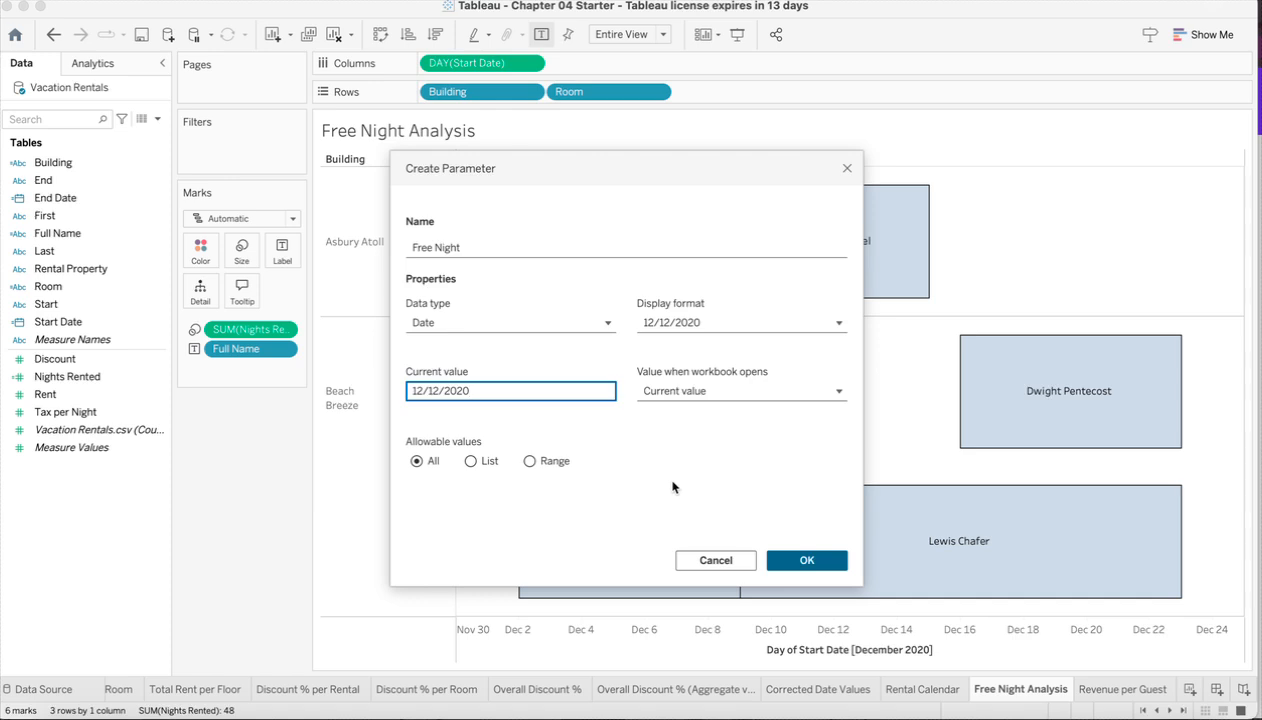
{"action": "left_click", "coordinate": [807, 561]}
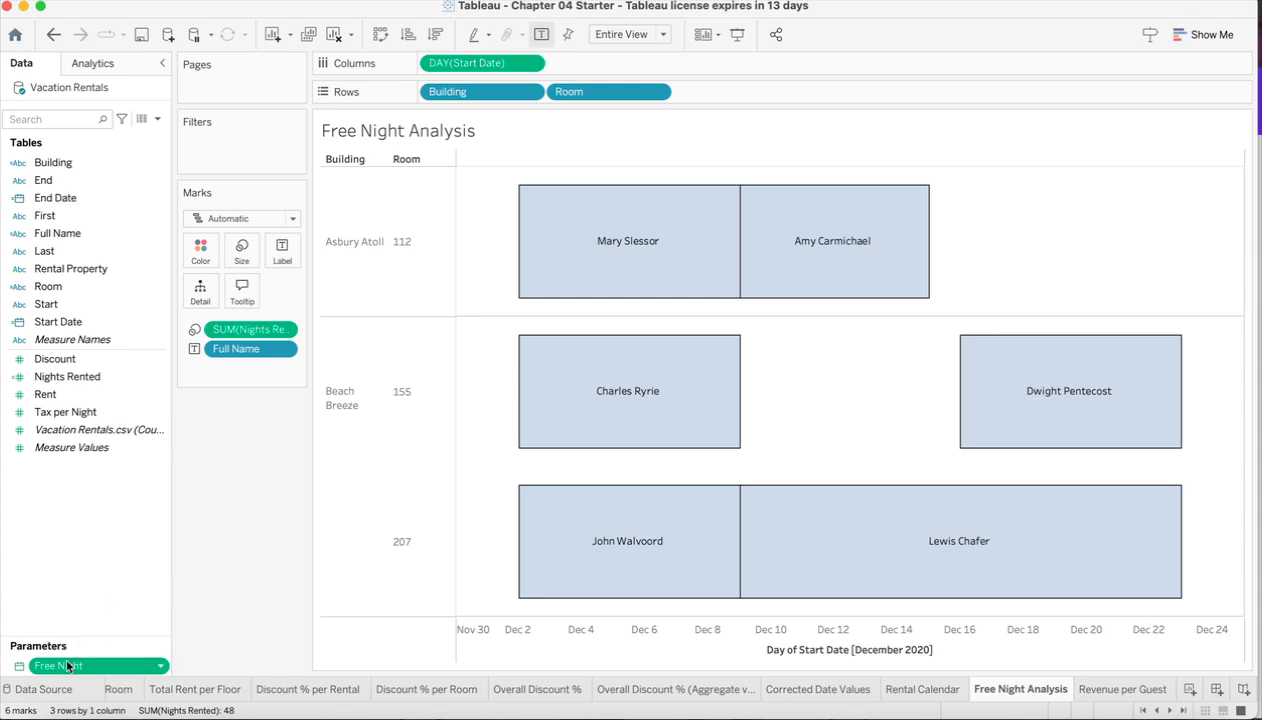
Step: Show the Free Night parameter control on the sheet and move it directly below the Marks card
{"action": "left_click", "coordinate": [161, 665]}
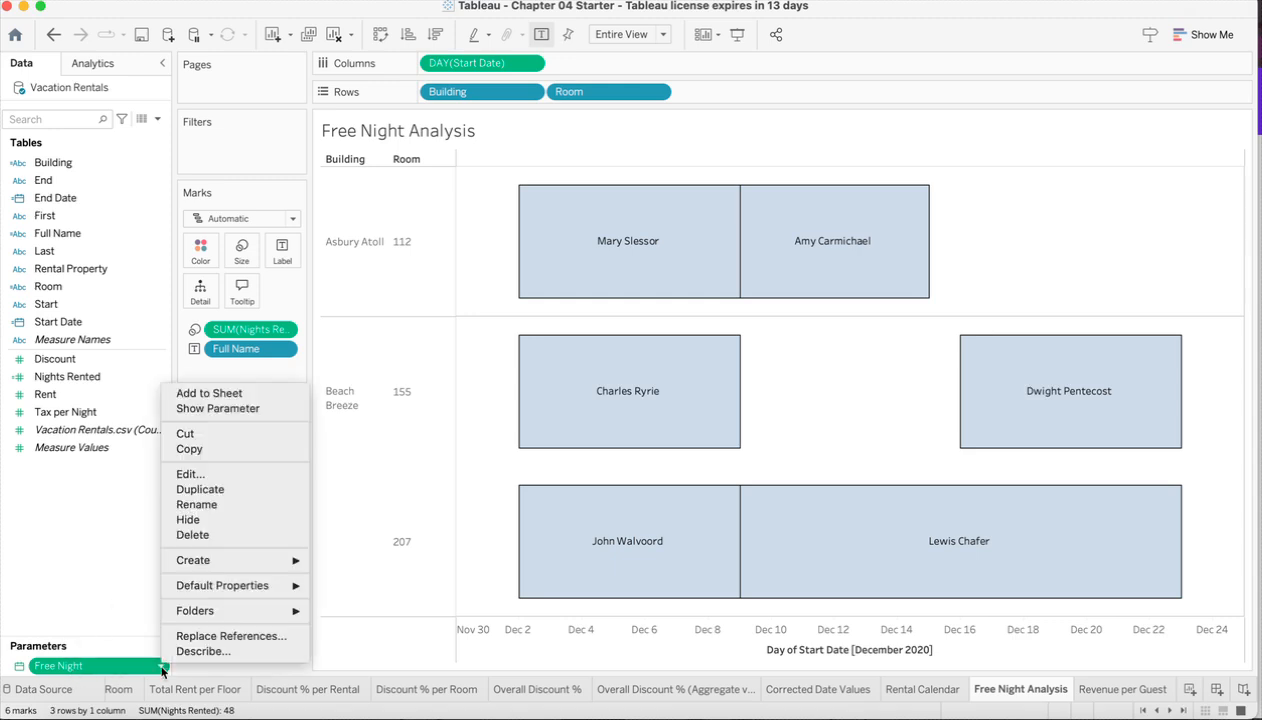
{"action": "left_click", "coordinate": [247, 410]}
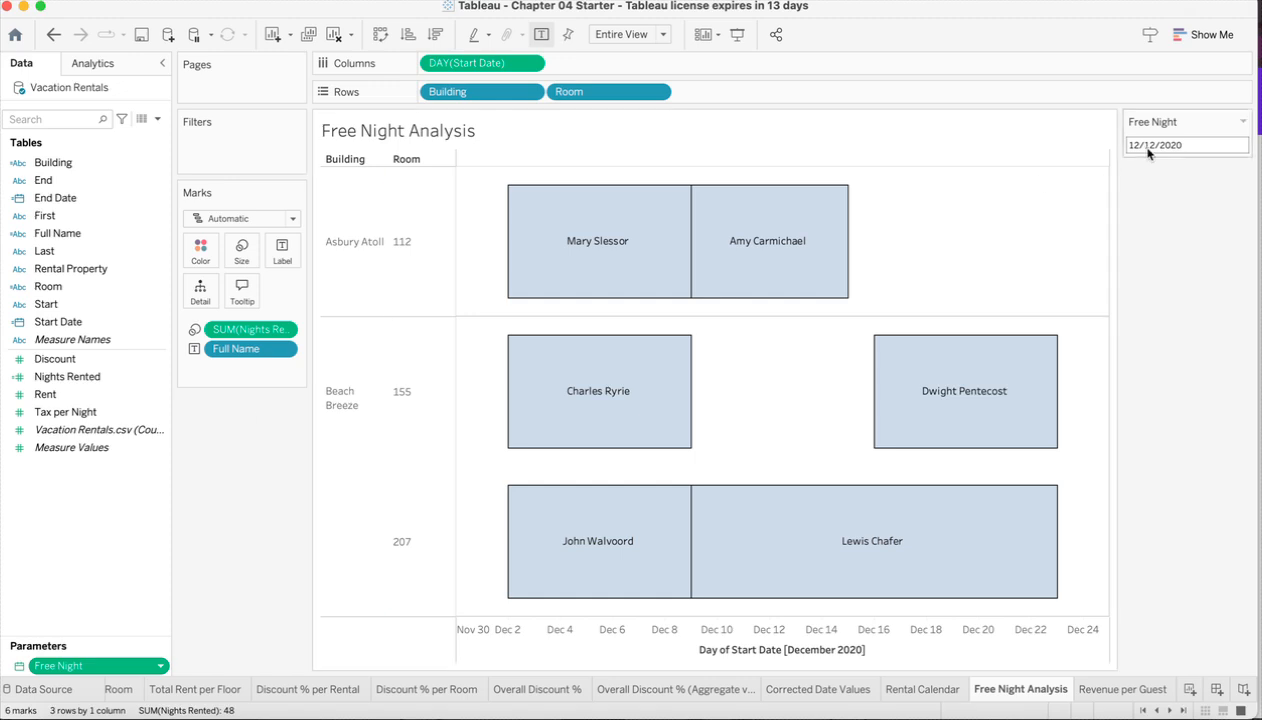
{"action": "left_click_drag", "start_coordinate": [1211, 124], "coordinate": [260, 424]}
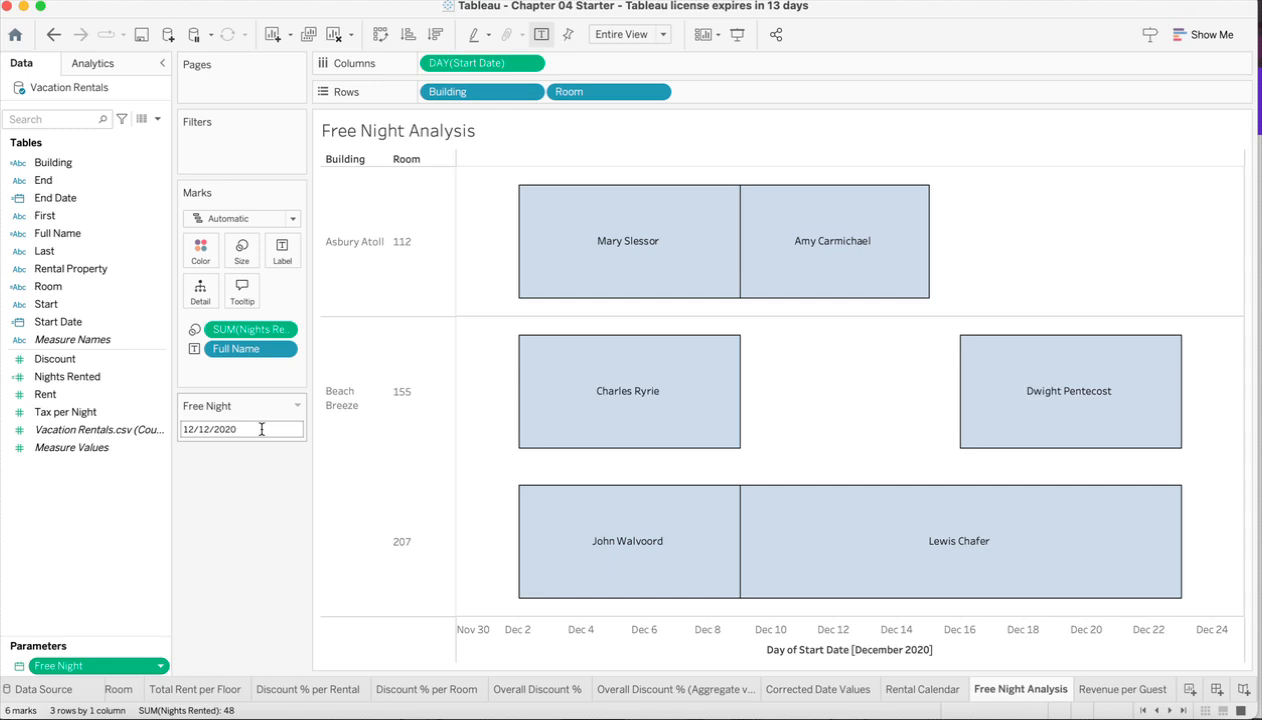
Step: Add a reference line across the entire table that uses the Free Night parameter as its value and has no label
{"action": "left_click", "coordinate": [111, 63]}
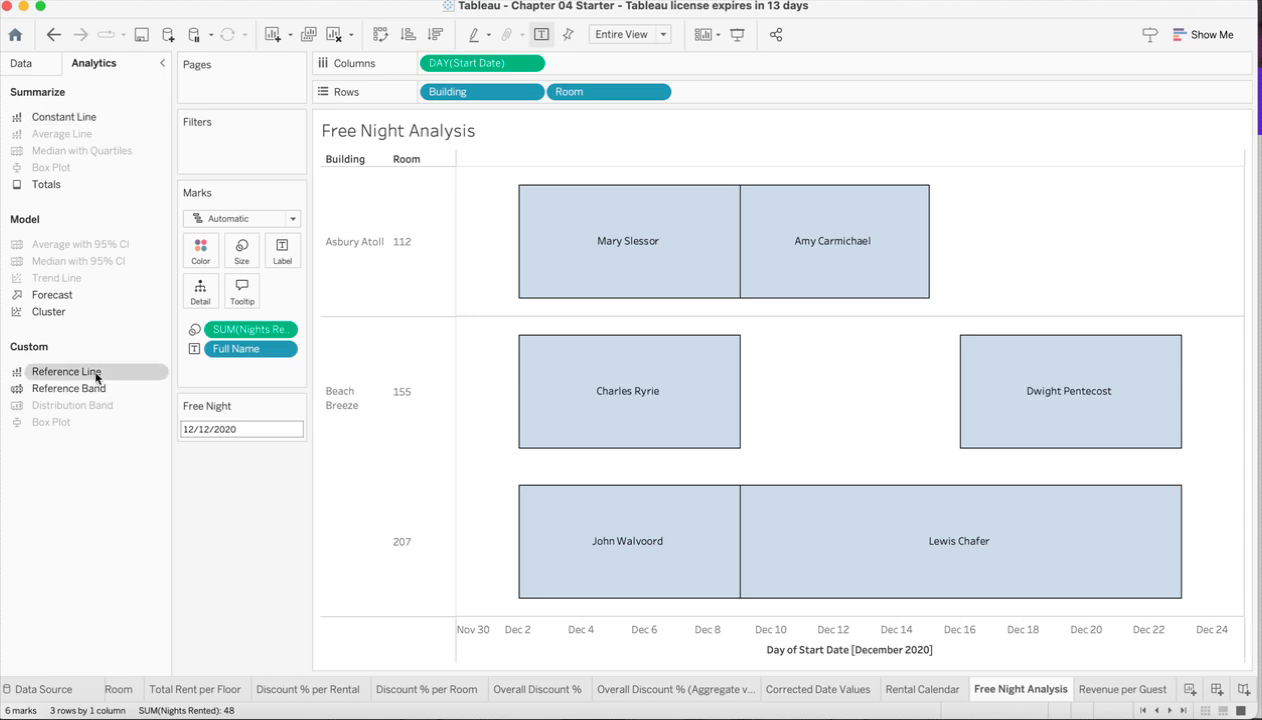
{"action": "left_click_drag", "start_coordinate": [99, 372], "coordinate": [470, 200]}
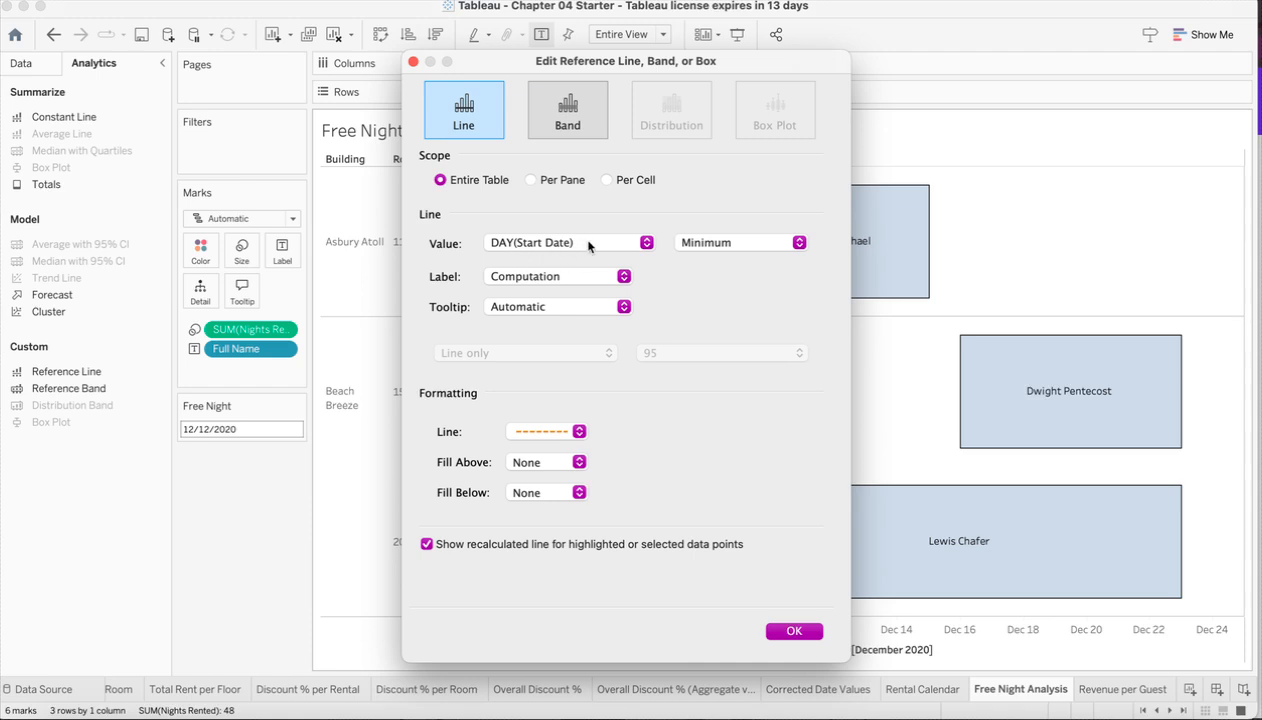
{"action": "left_click", "coordinate": [646, 243]}
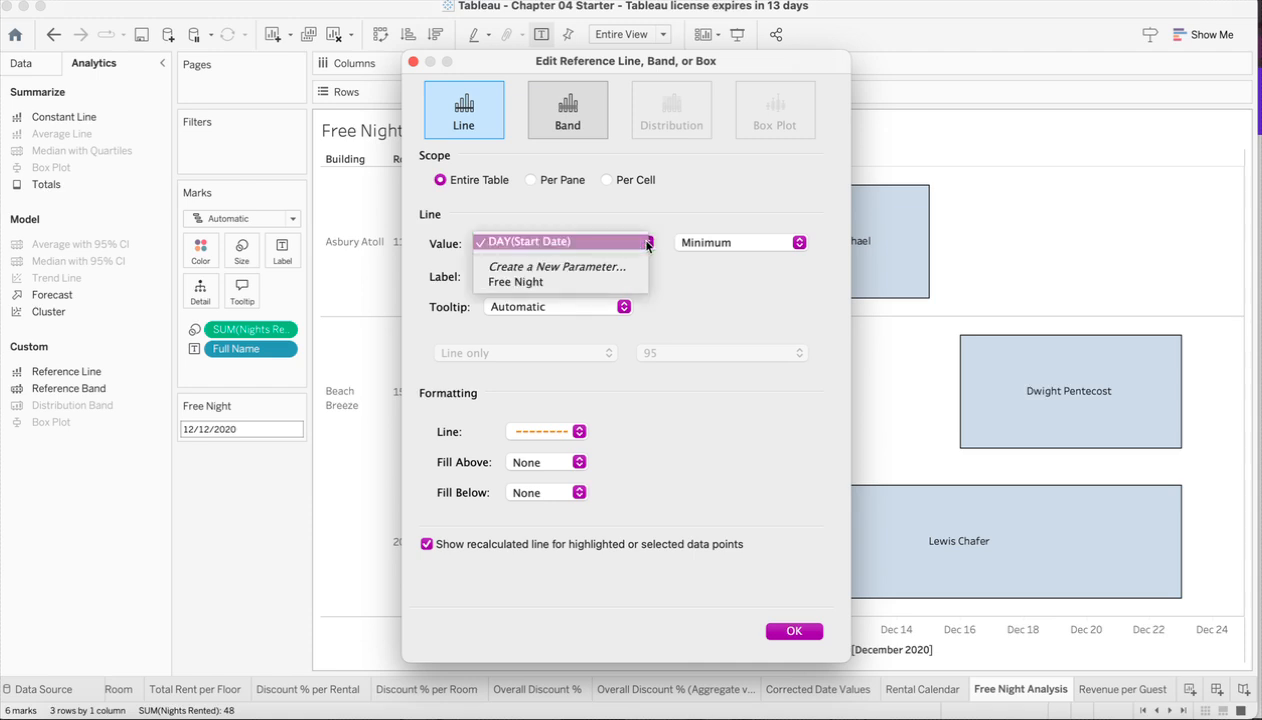
{"action": "left_click", "coordinate": [601, 283]}
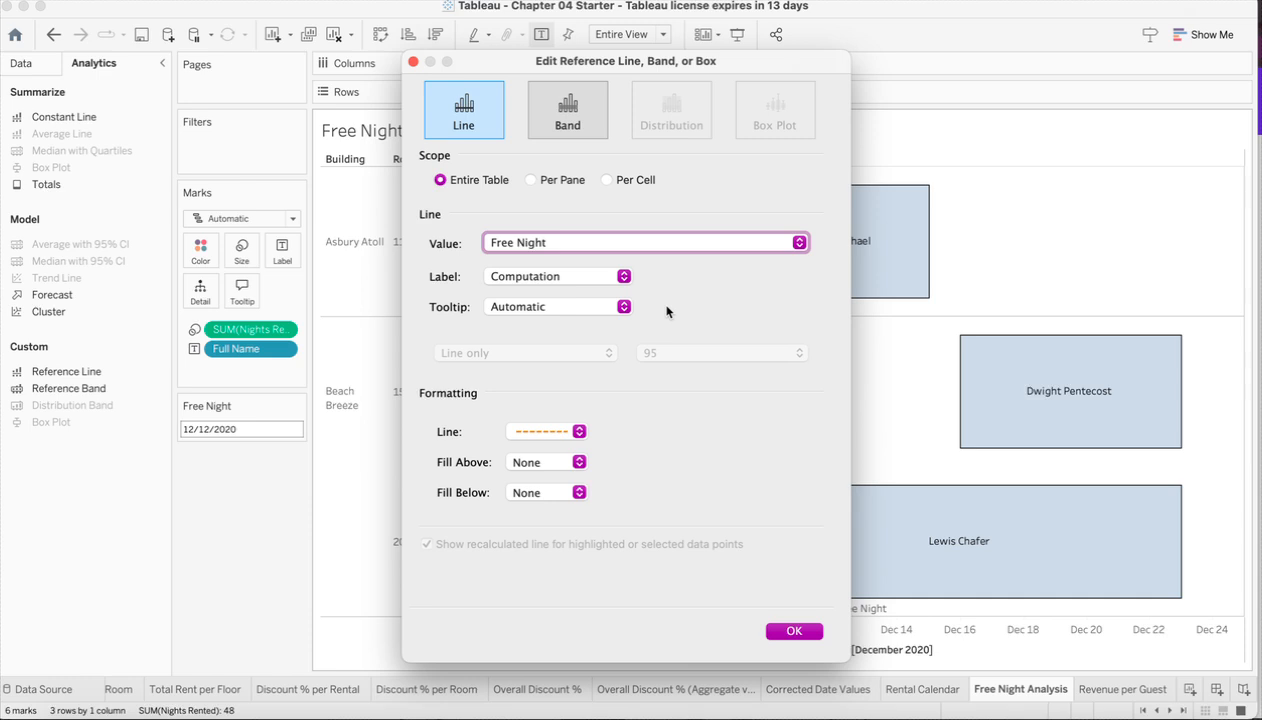
{"action": "left_click", "coordinate": [577, 273]}
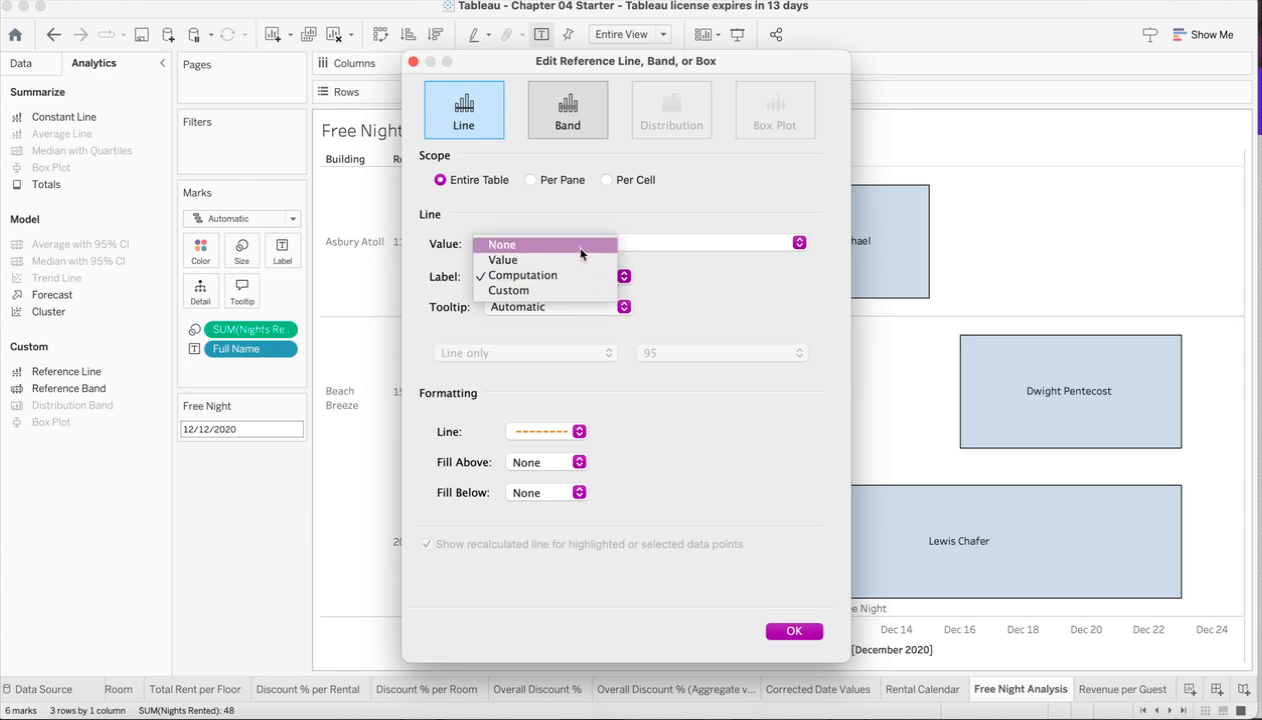
{"action": "left_click", "coordinate": [580, 252]}
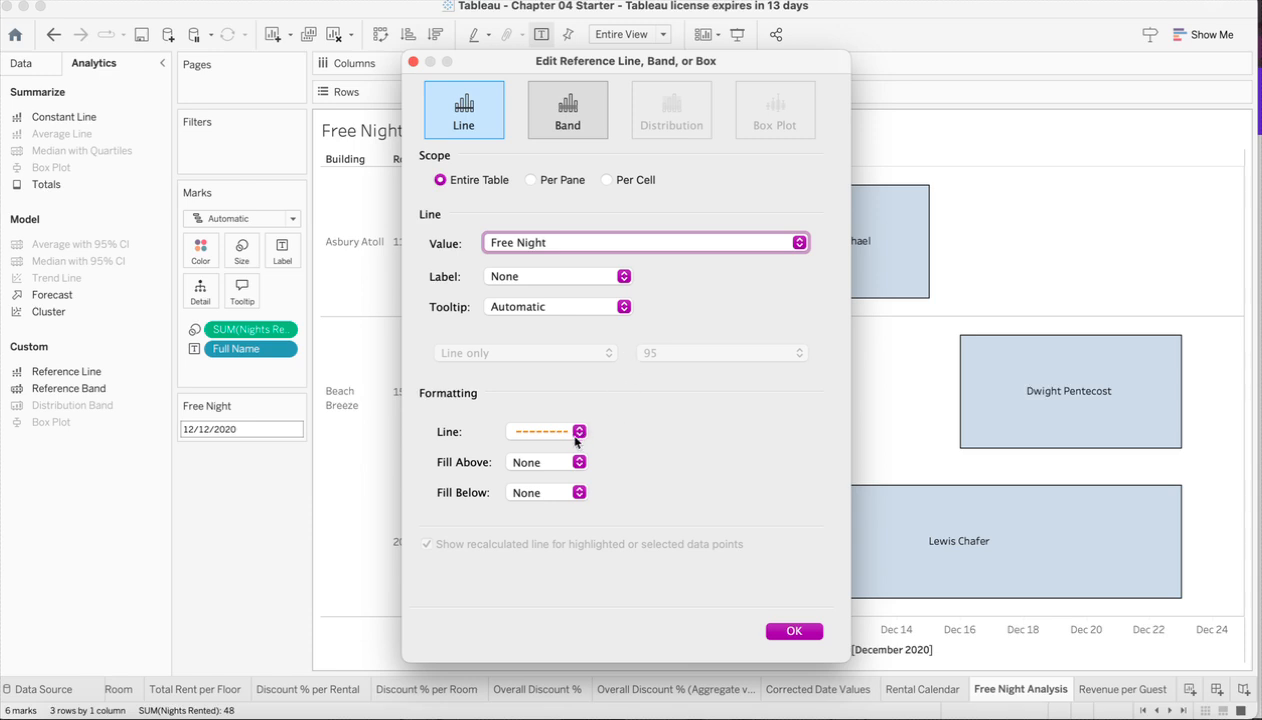
{"action": "left_click", "coordinate": [794, 631]}
{"action": "mouse_move", "coordinate": [836, 556]}
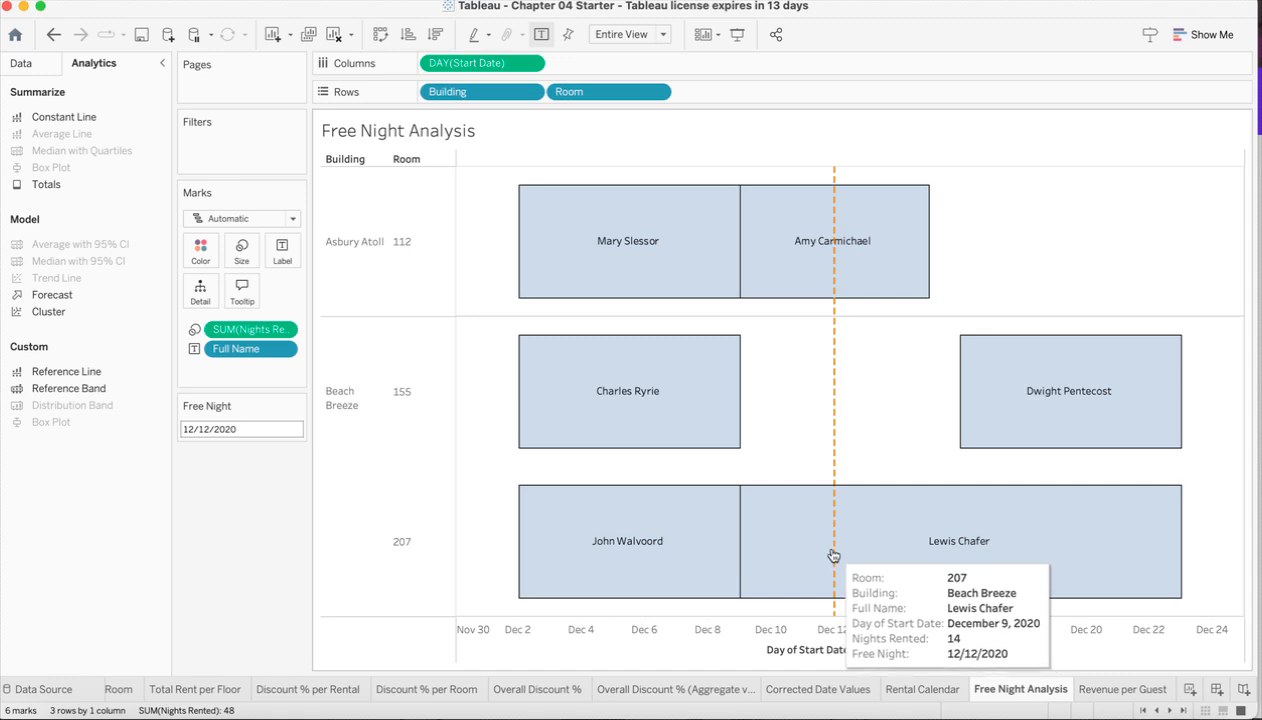
{"action": "mouse_move", "coordinate": [841, 454]}
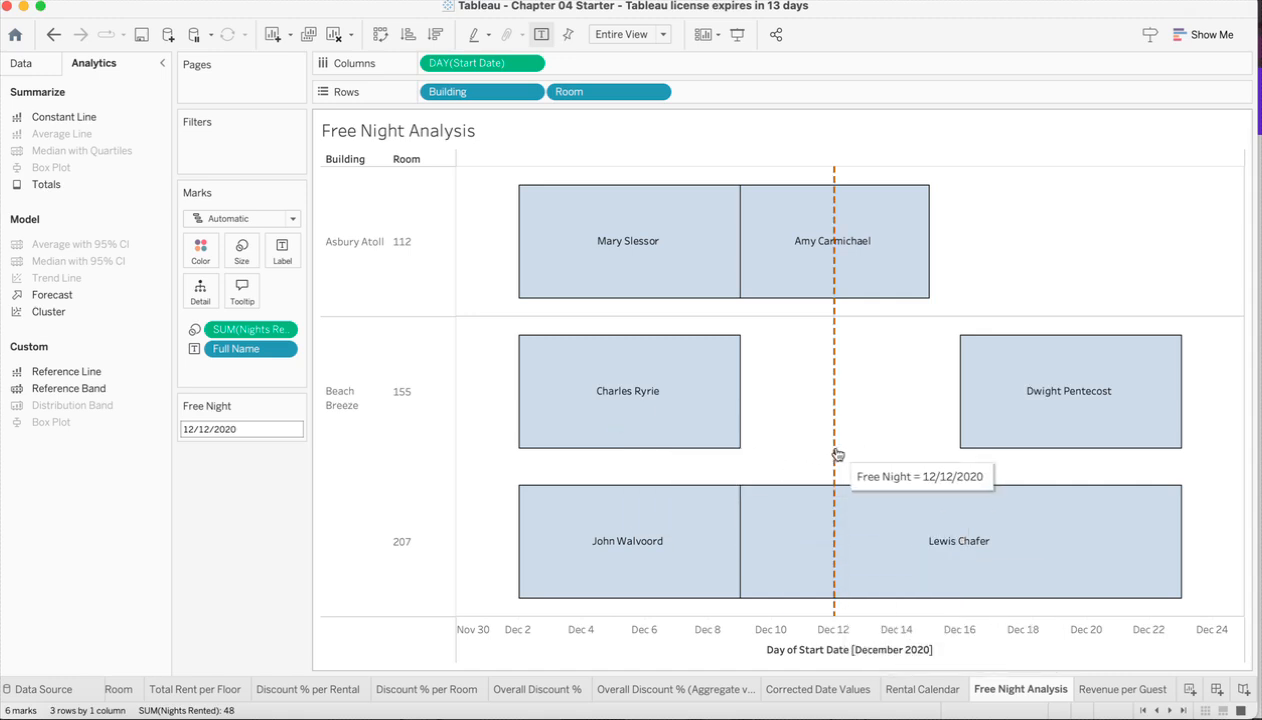
{"action": "mouse_move", "coordinate": [810, 510]}
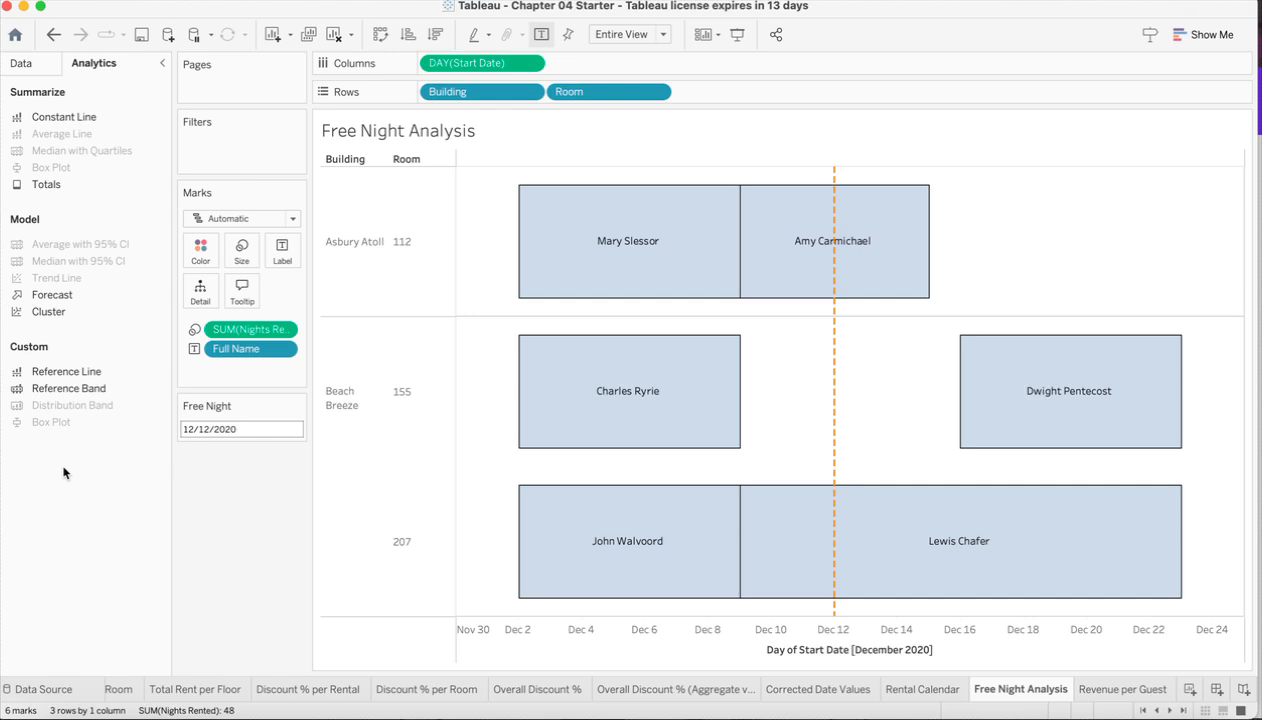
Step: Start a new calculated field named Gets Free Night
{"action": "left_click", "coordinate": [29, 70]}
{"action": "right_click", "coordinate": [82, 521]}
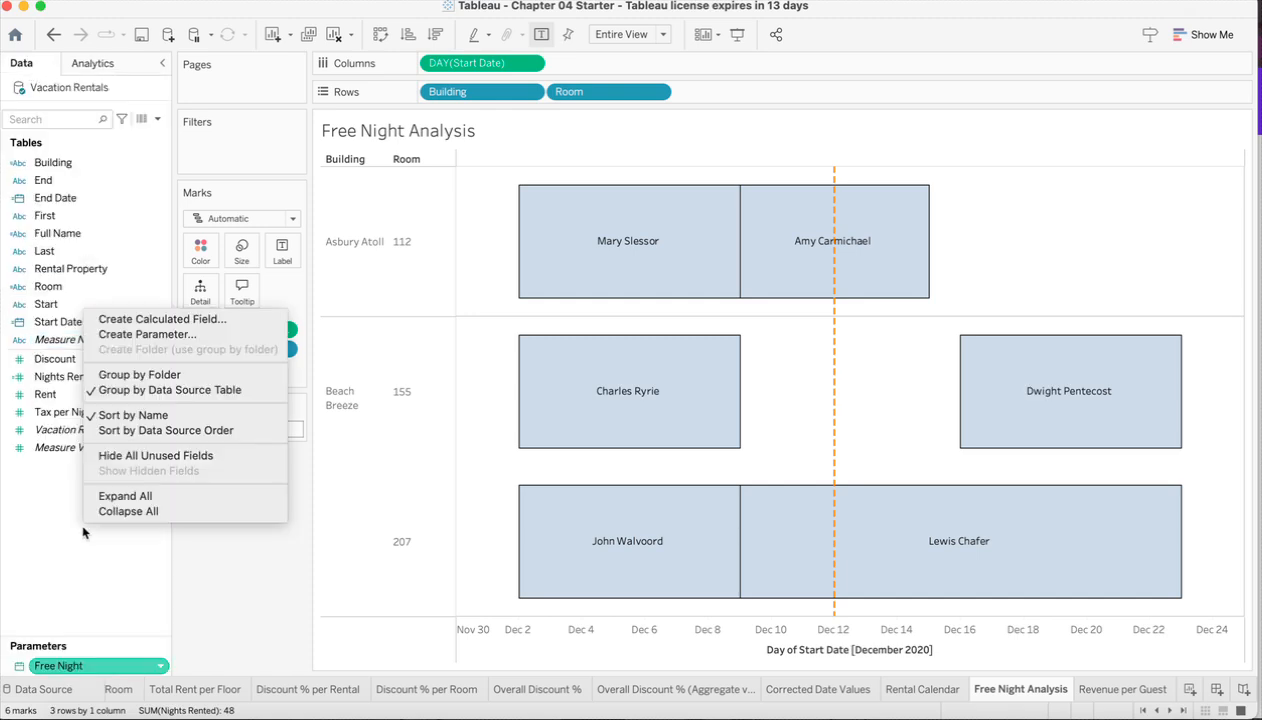
{"action": "left_click", "coordinate": [200, 319]}
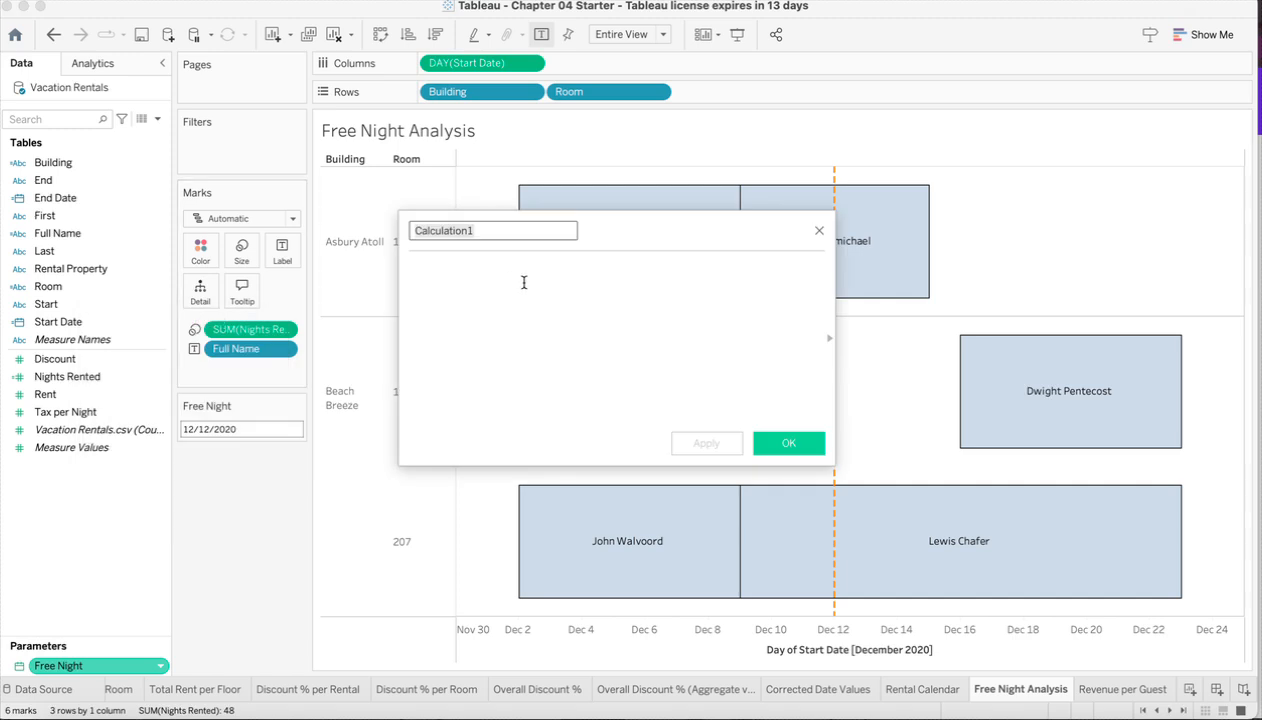
{"action": "type", "text": "Gets Free"}
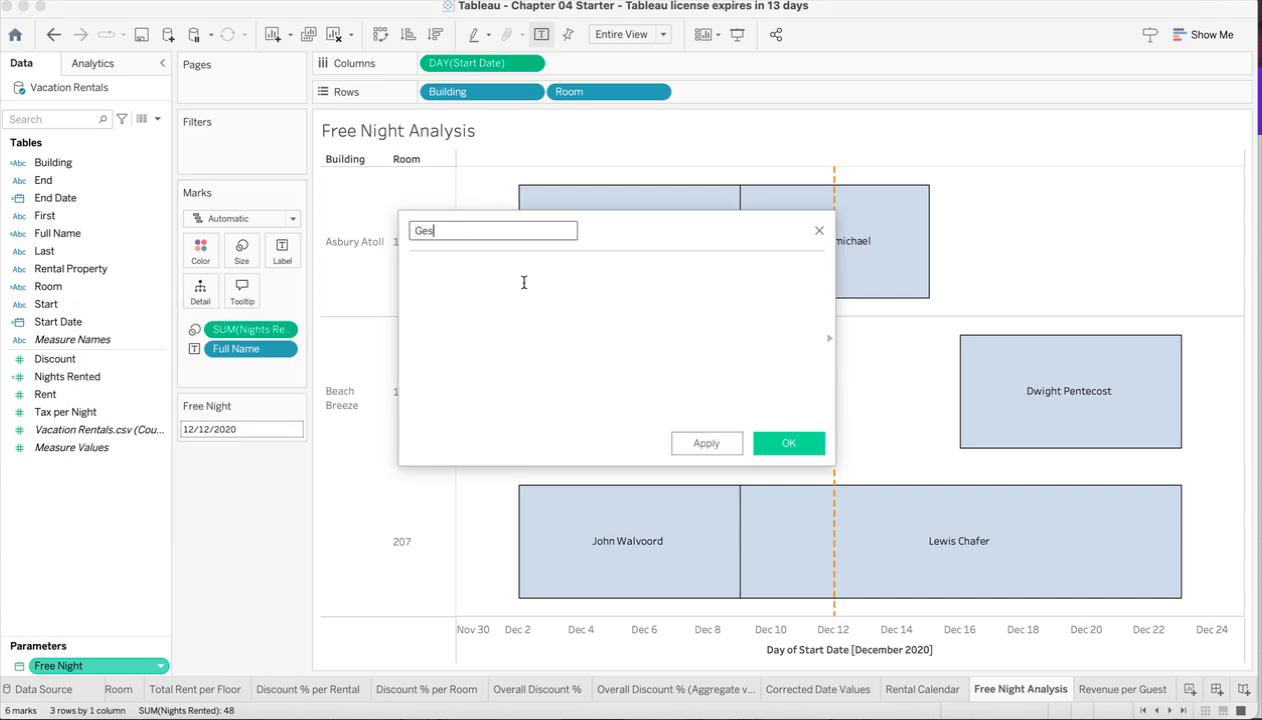
{"action": "type", "text": " Night"}
Step: Enter the formula's first condition, [Free Night] >= [Start Date]
{"action": "left_click", "coordinate": [530, 302]}
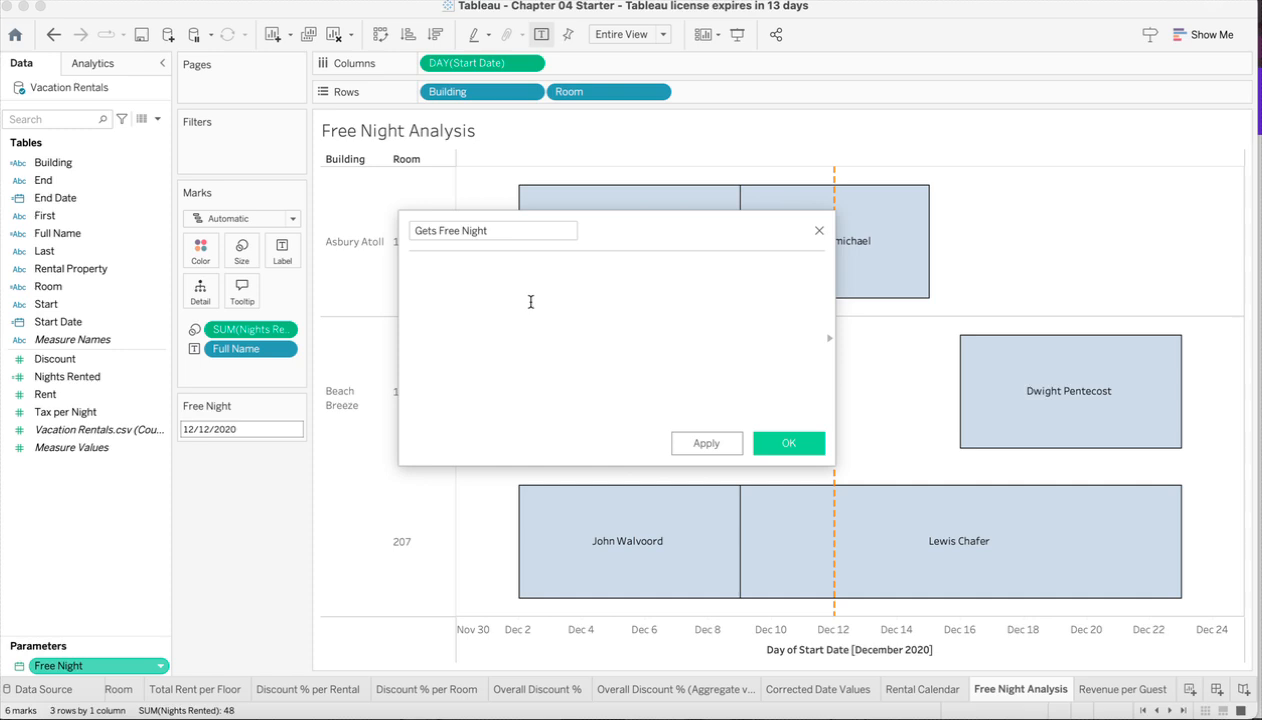
{"action": "type", "text": "[Free"}
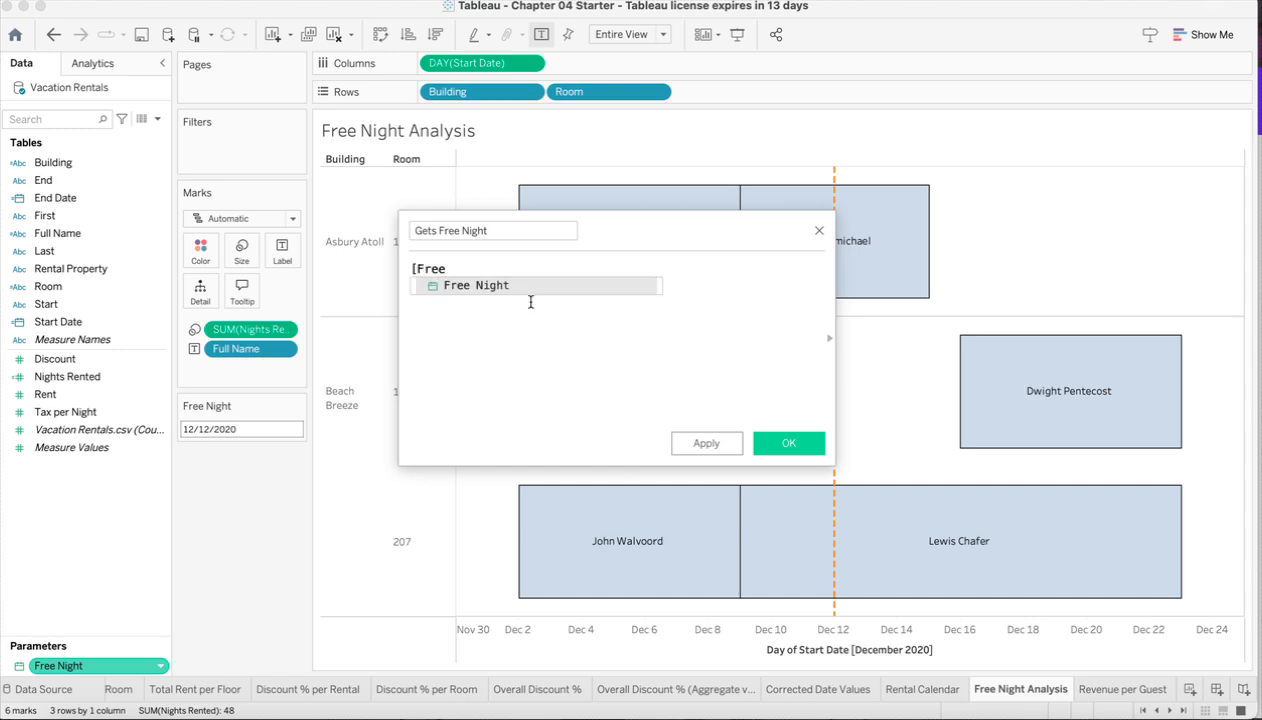
{"action": "key", "text": "Return"}
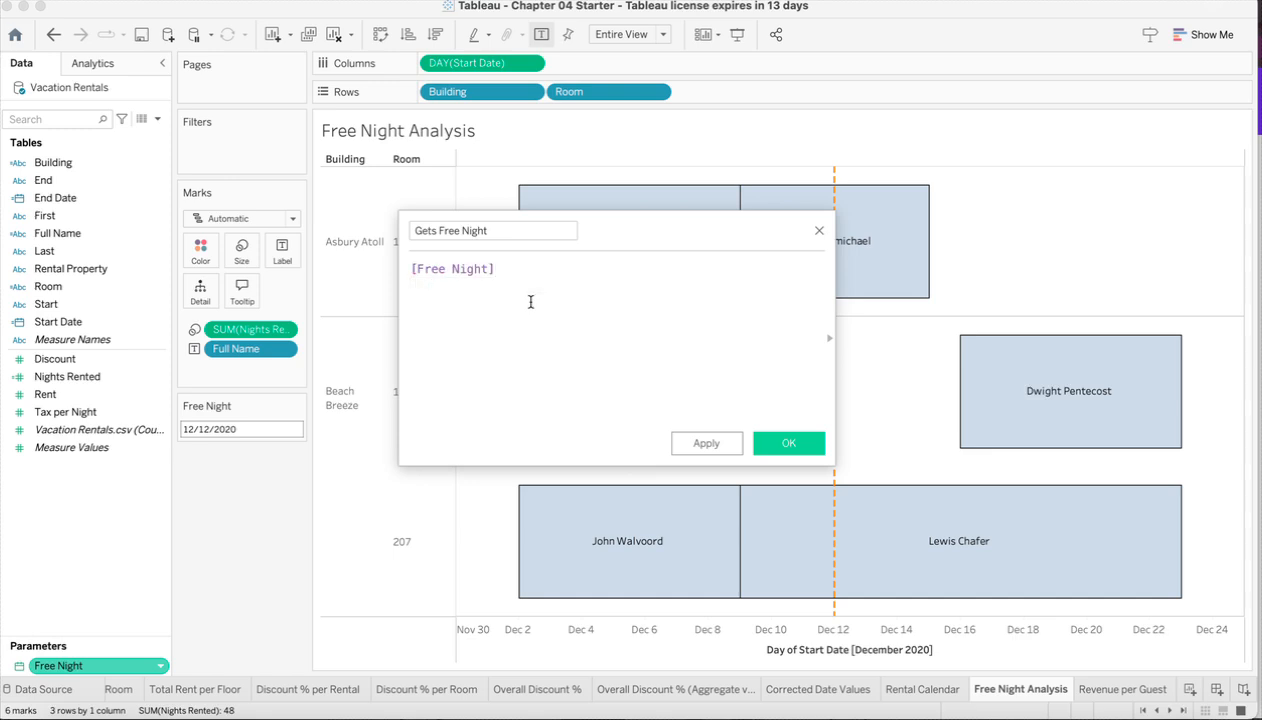
{"action": "type", "text": ">= [Star"}
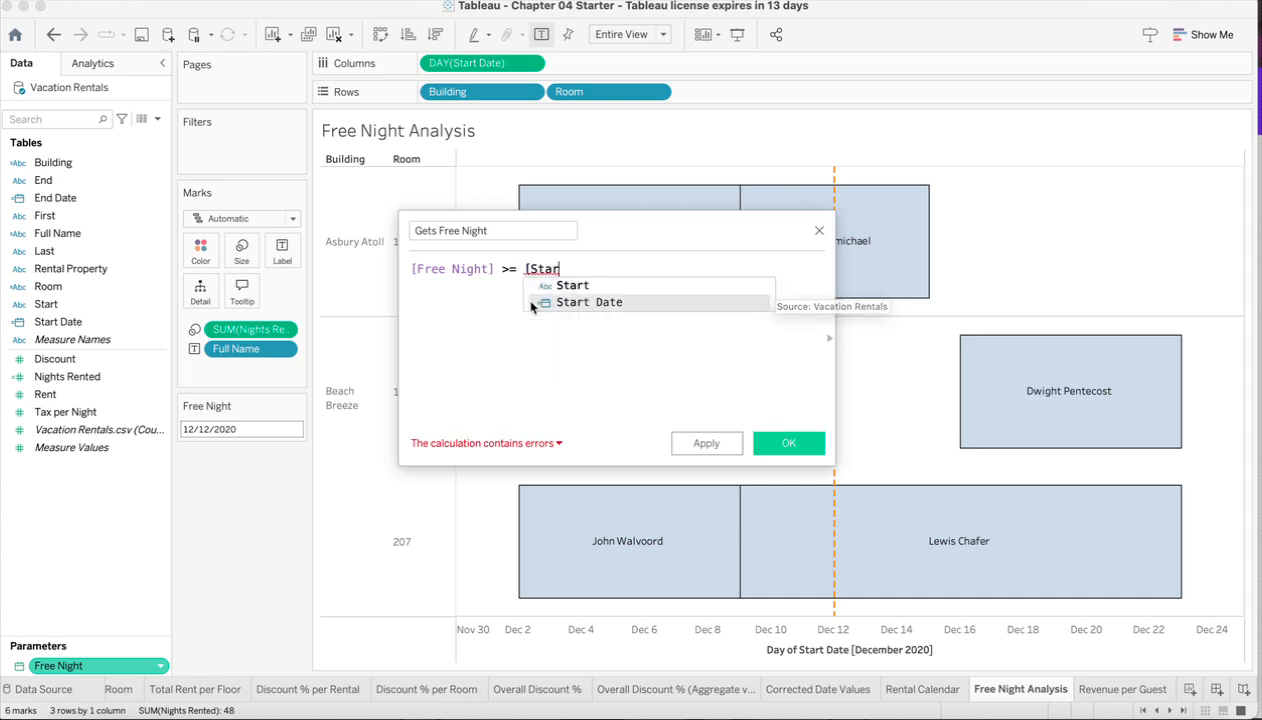
{"action": "double_click", "coordinate": [531, 302]}
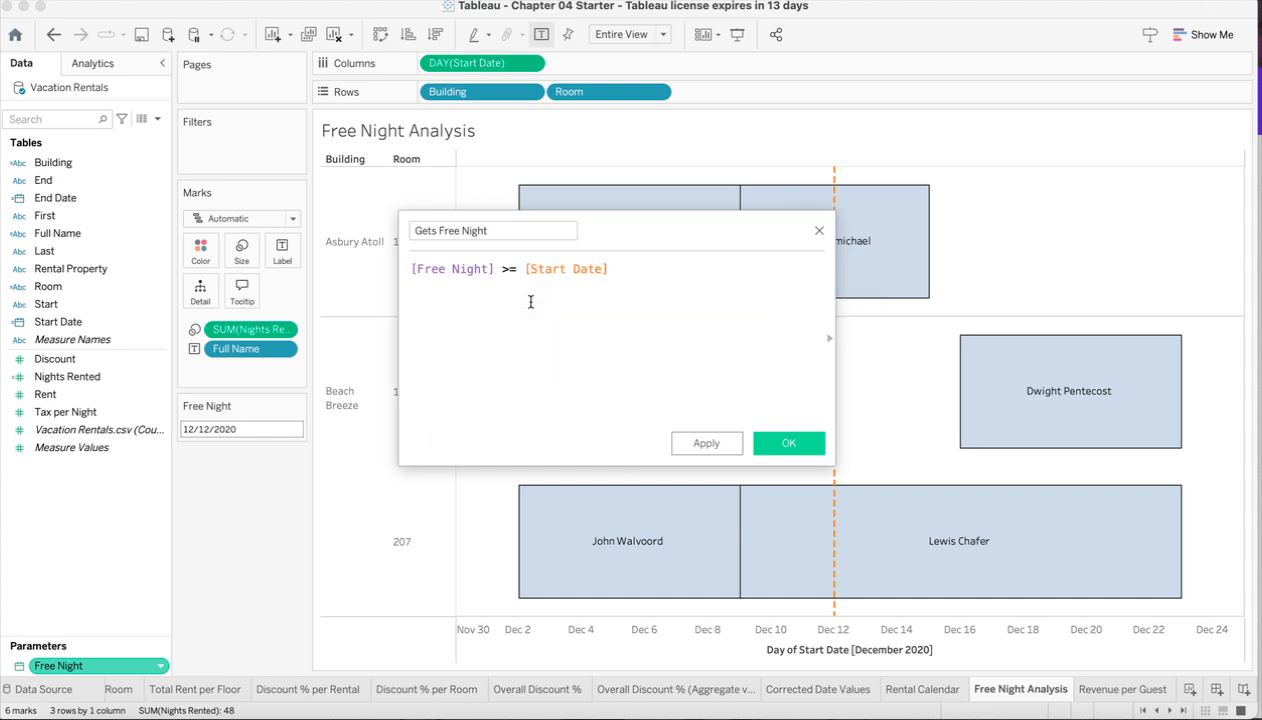
Step: Extend the formula with AND [Free Night] <= [End Date], and save the calculated field
{"action": "key", "text": "Return"}
{"action": "type", "text": "AND"}
{"action": "key", "text": "Return"}
{"action": "type", "text": "[Free"}
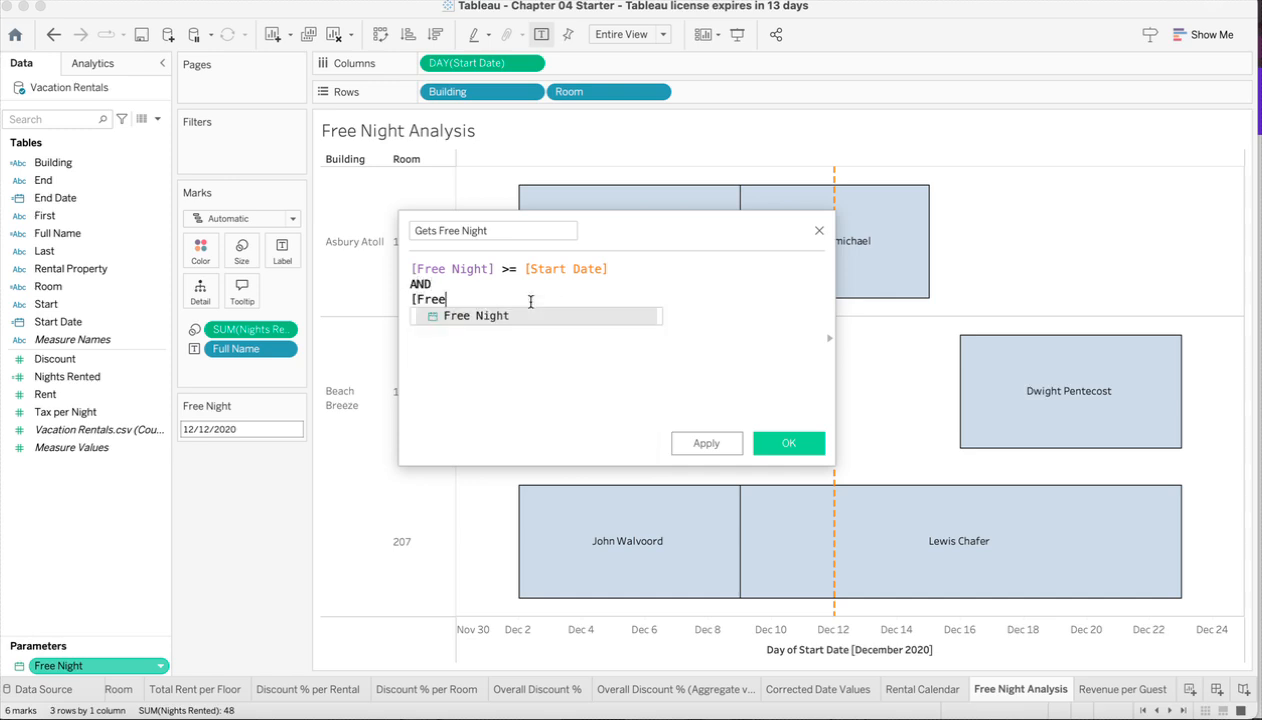
{"action": "key", "text": "Return"}
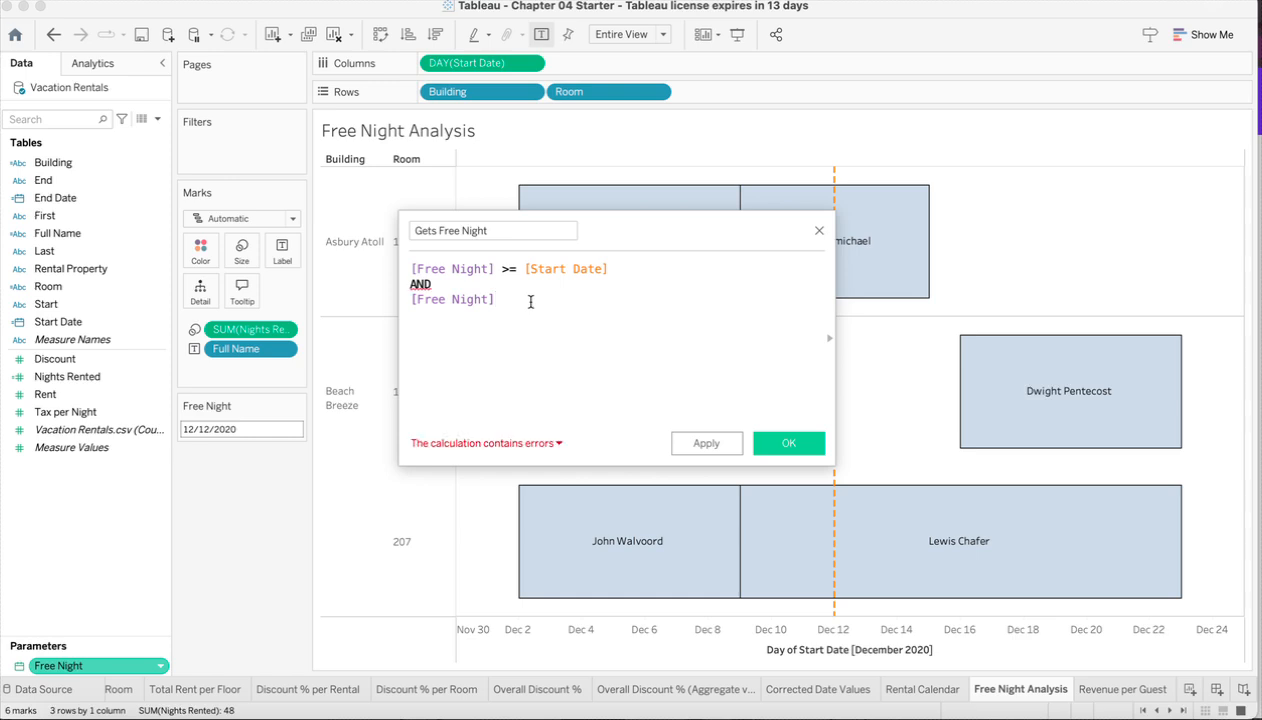
{"action": "type", "text": "<"}
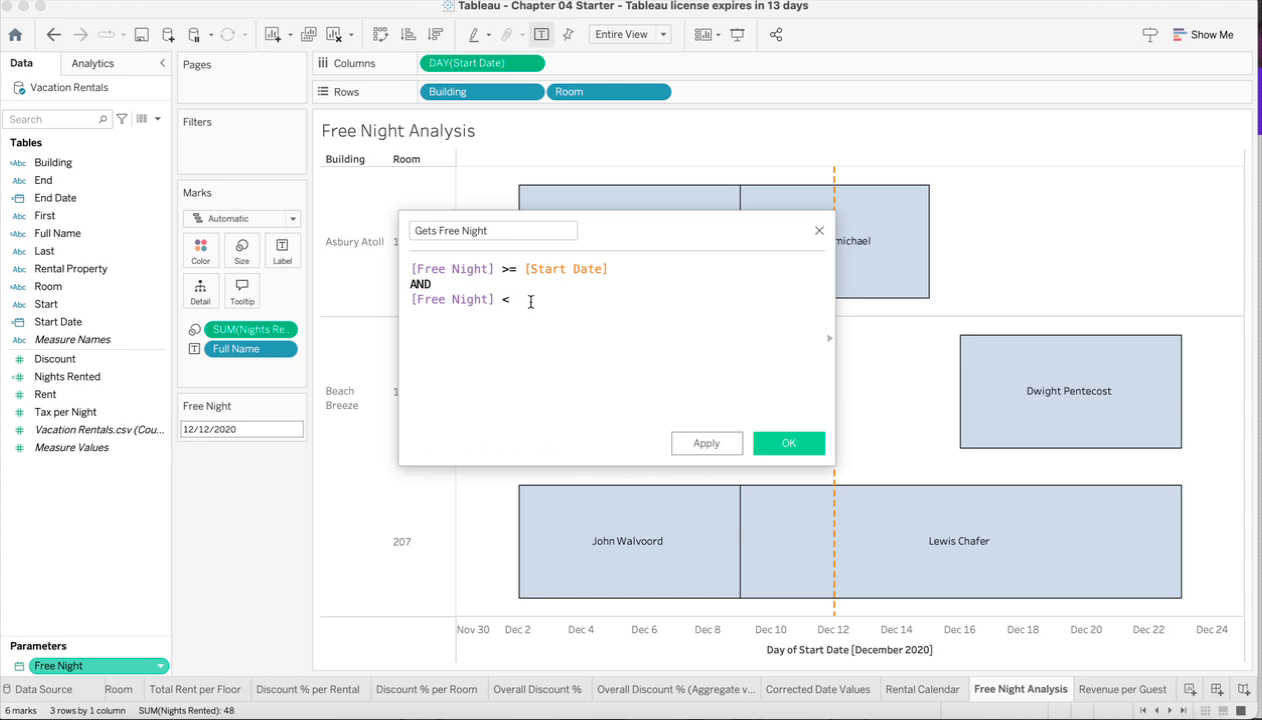
{"action": "type", "text": " = [End Date]"}
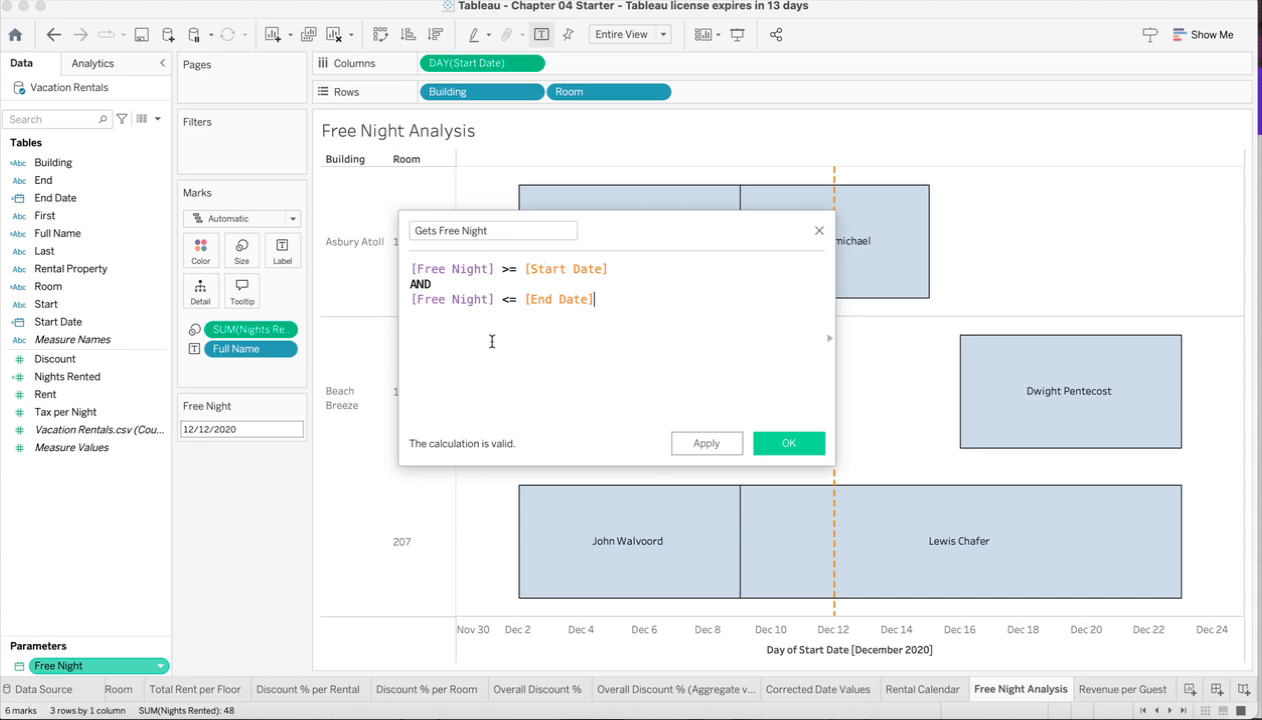
{"action": "left_click", "coordinate": [778, 444]}
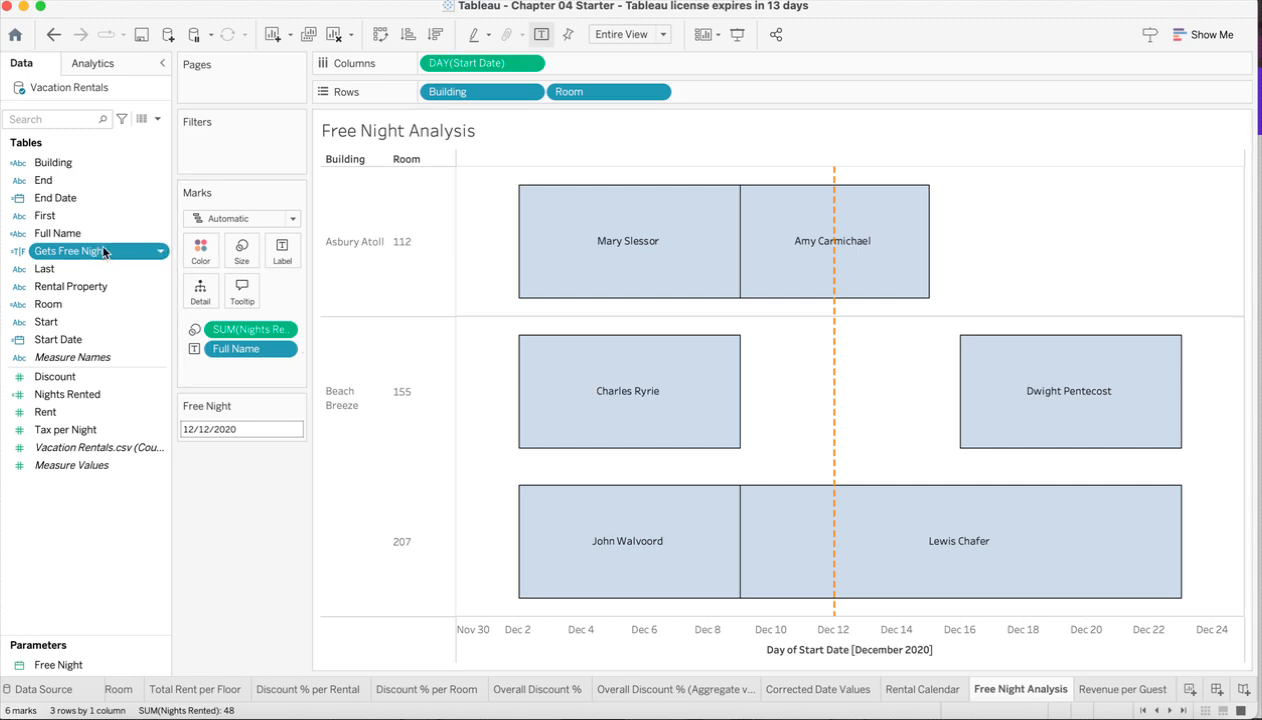
Step: Color the rental bars in the chart by the Gets Free Night field
{"action": "left_click_drag", "start_coordinate": [100, 251], "coordinate": [202, 251]}
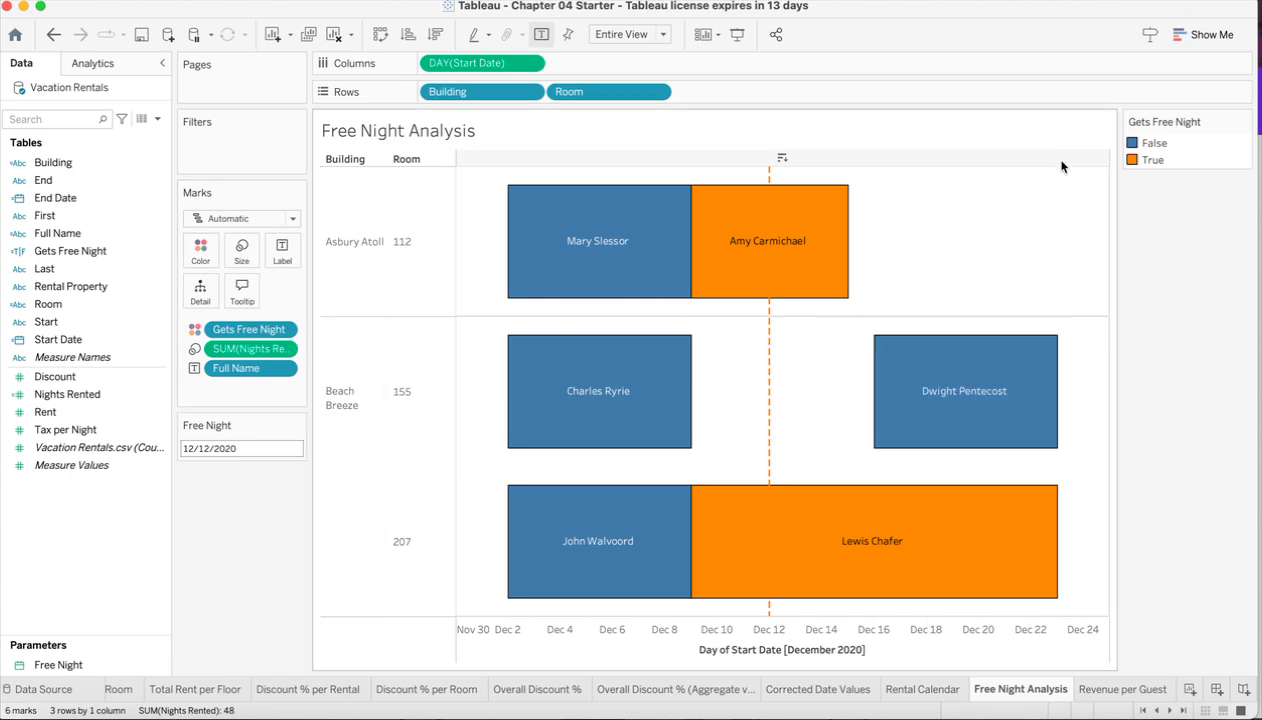
{"action": "mouse_move", "coordinate": [790, 262]}
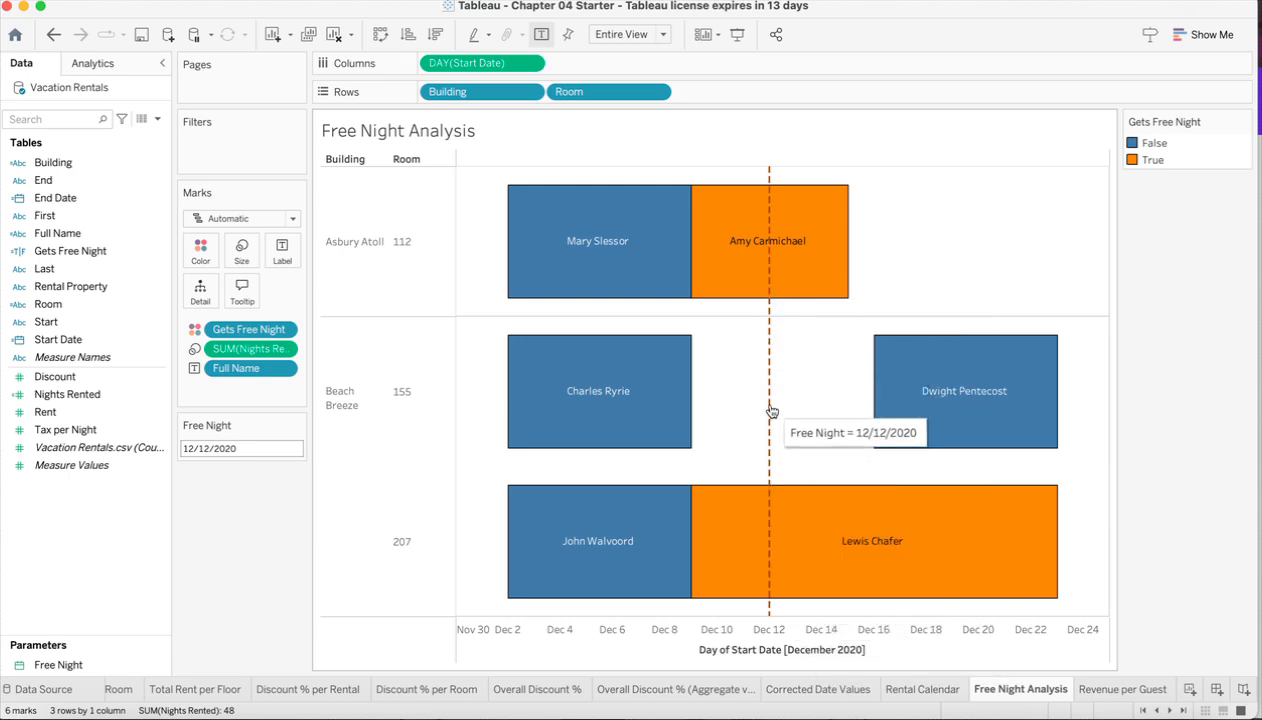
Step: Set the Free Night parameter to 12/5/2020 and check the details of the rental bars crossed by the reference line
{"action": "left_click", "coordinate": [236, 447]}
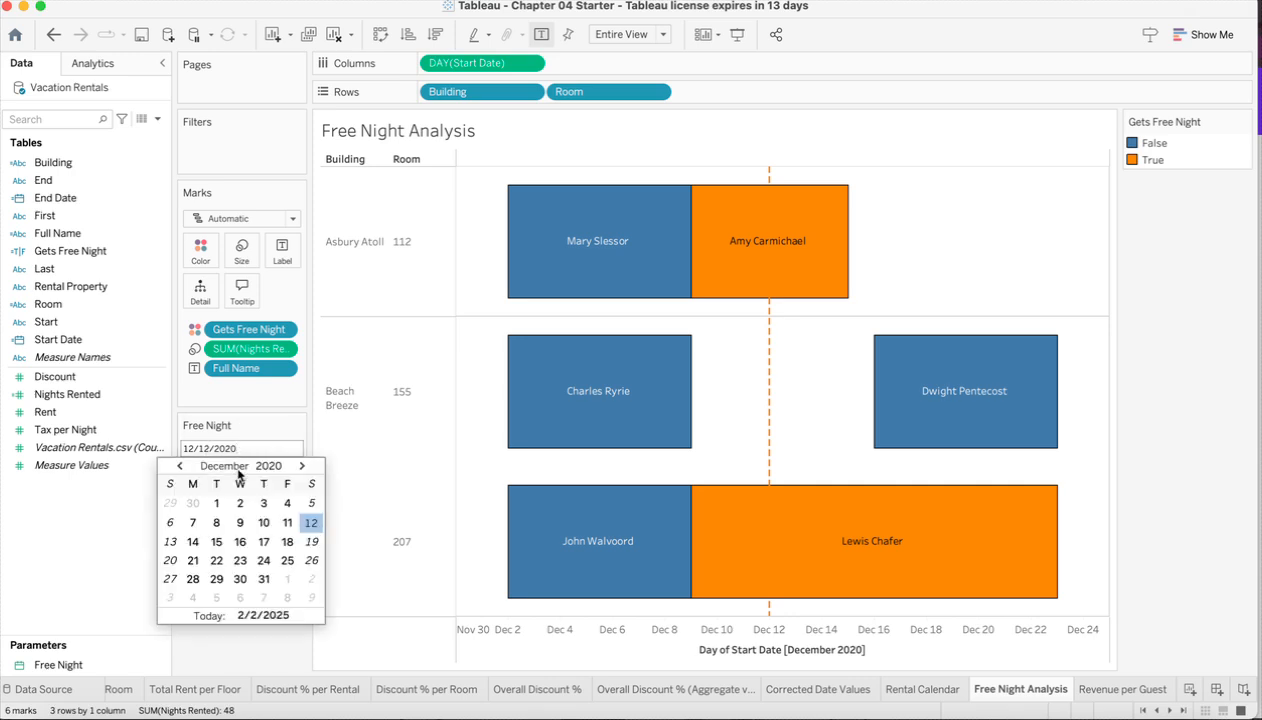
{"action": "key", "text": "BackSpace"}
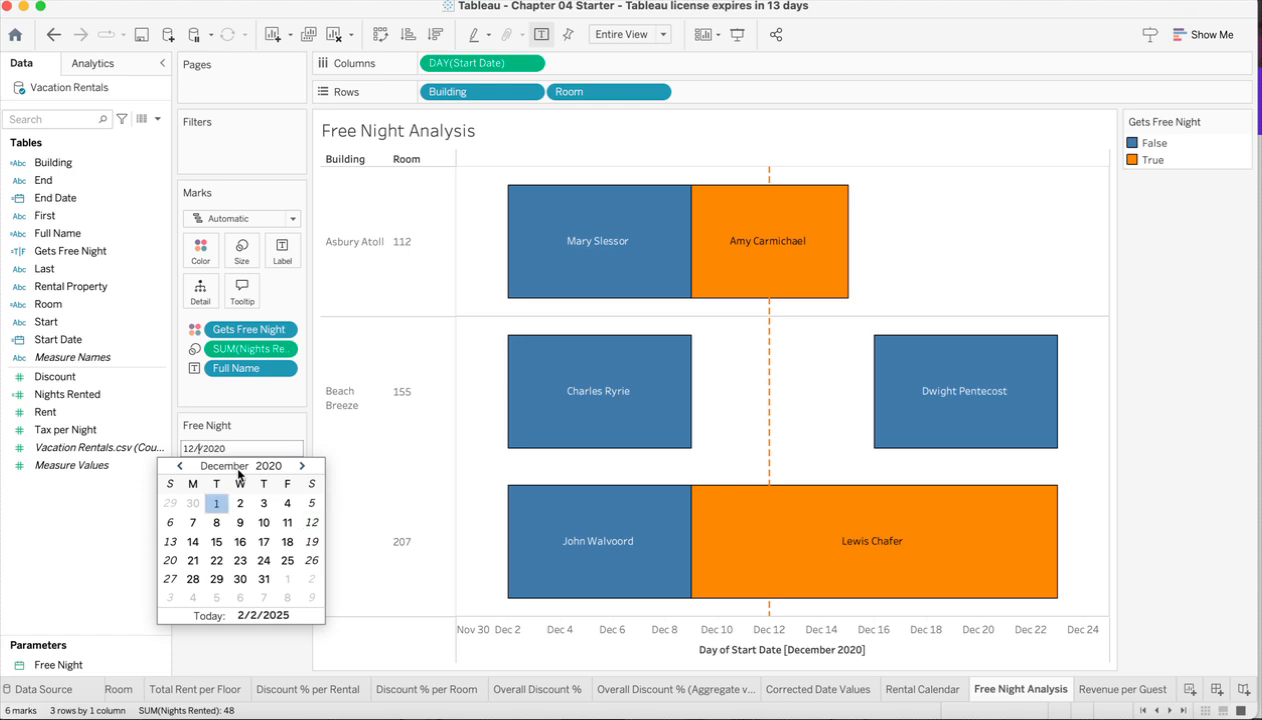
{"action": "type", "text": "5"}
{"action": "key", "text": "Return"}
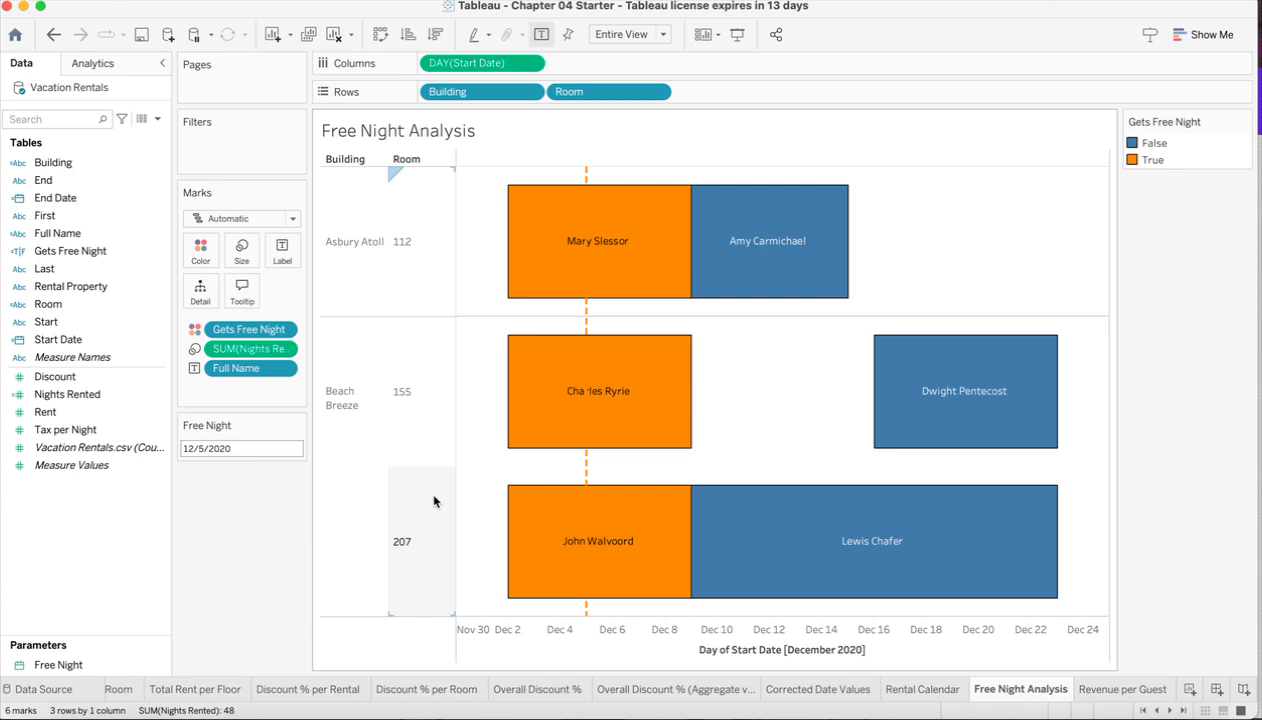
{"action": "mouse_move", "coordinate": [597, 349]}
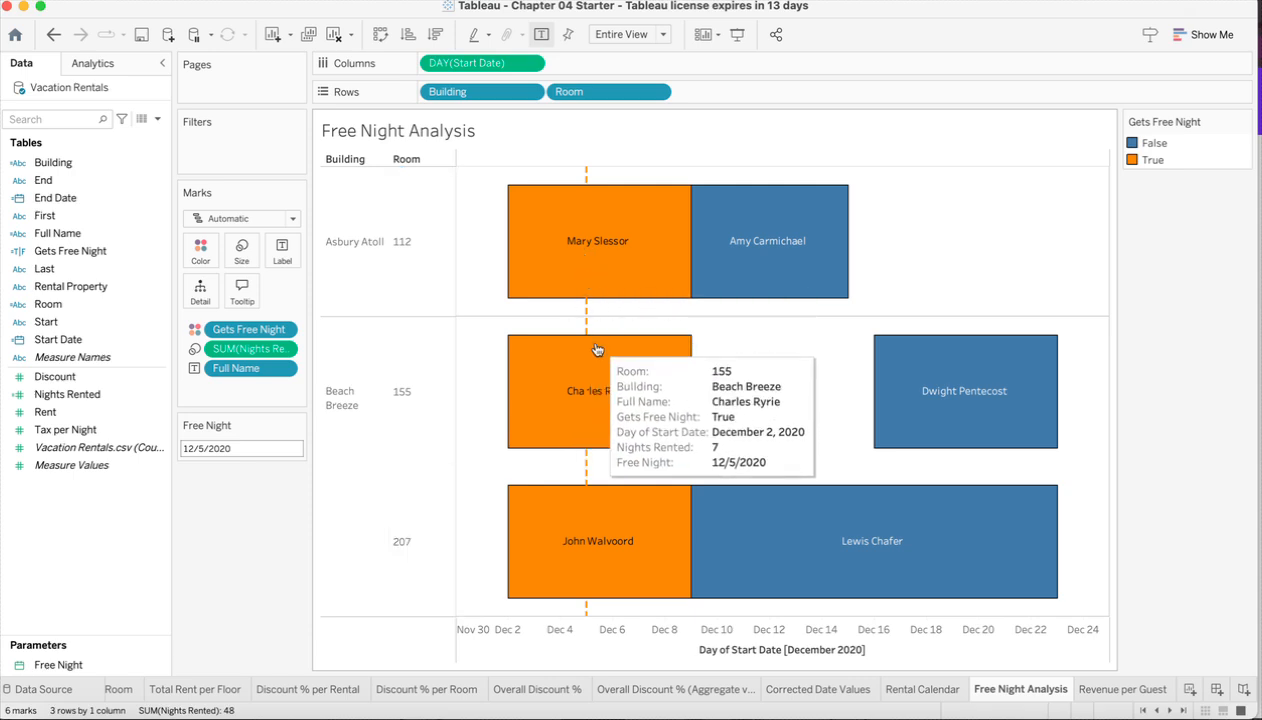
{"action": "mouse_move", "coordinate": [614, 543]}
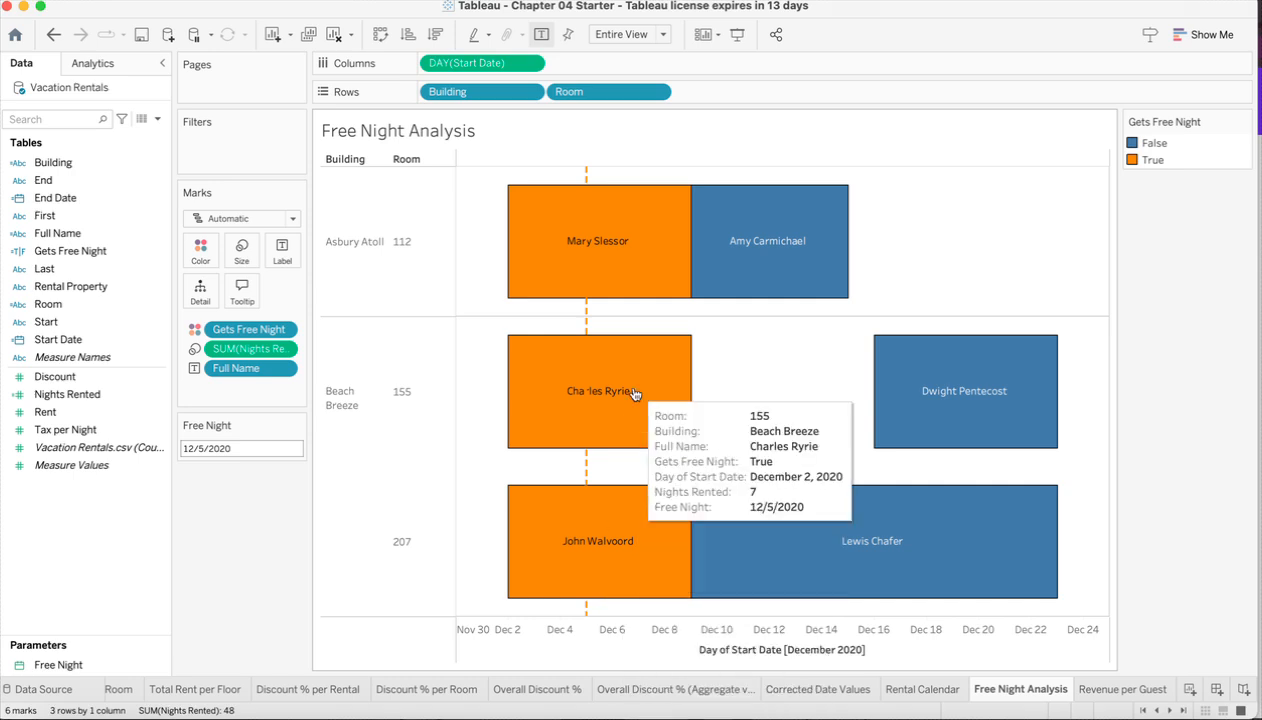